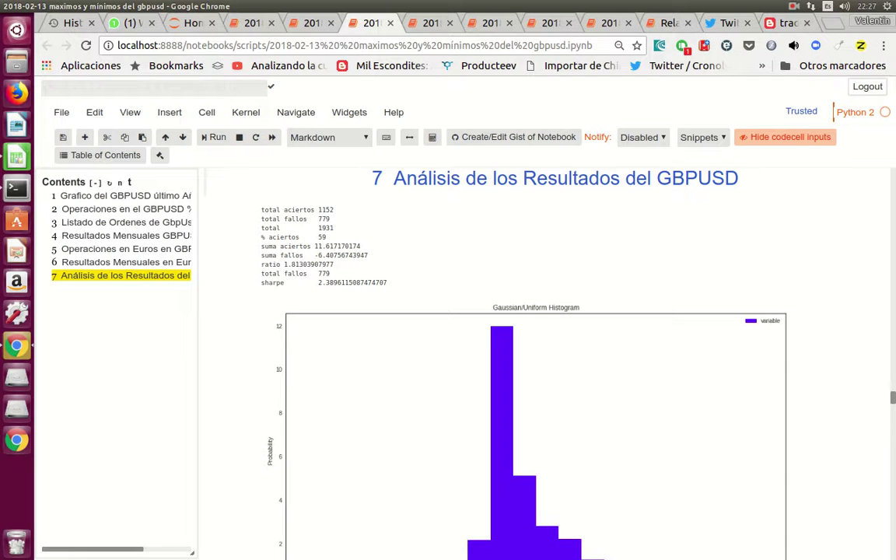
Examine the GBPUSD results analysis from the histogram through the distribution statistics to the cumulative results curve.
{"action": "left_click", "coordinate": [892, 430]}
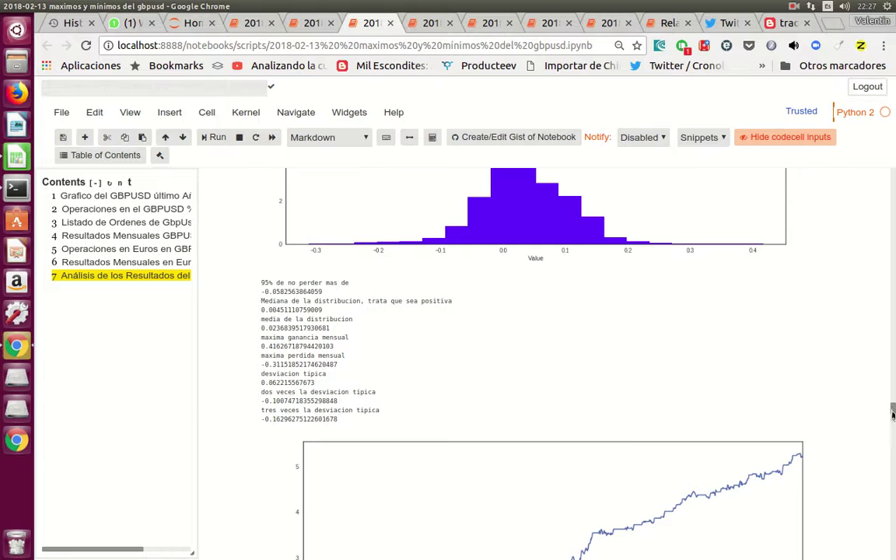
{"action": "left_click_drag", "start_coordinate": [893, 415], "coordinate": [893, 421]}
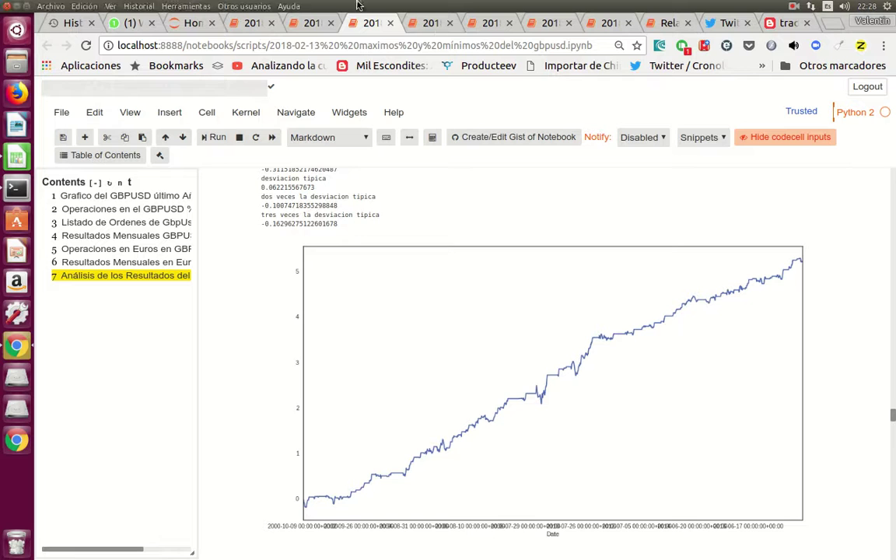
Open the USDCAD notebook's last-year chart, sketch a rising channel around the latest prices with lower and upper lines, and clear the marks.
{"action": "left_click", "coordinate": [485, 24]}
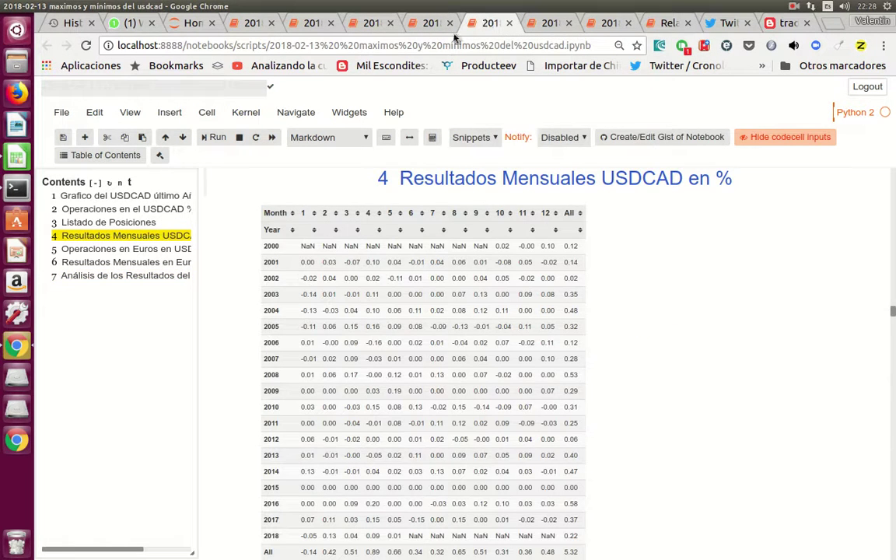
{"action": "left_click", "coordinate": [122, 197]}
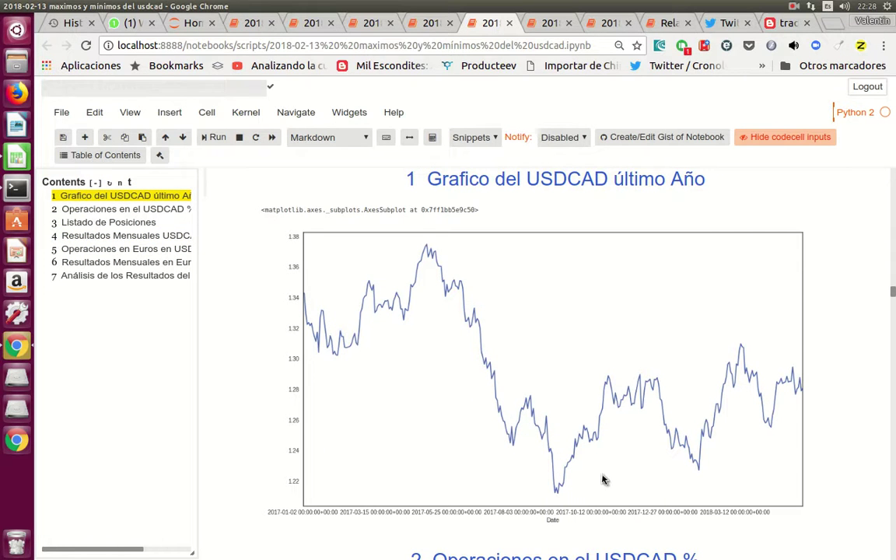
{"action": "key", "text": "alt"}
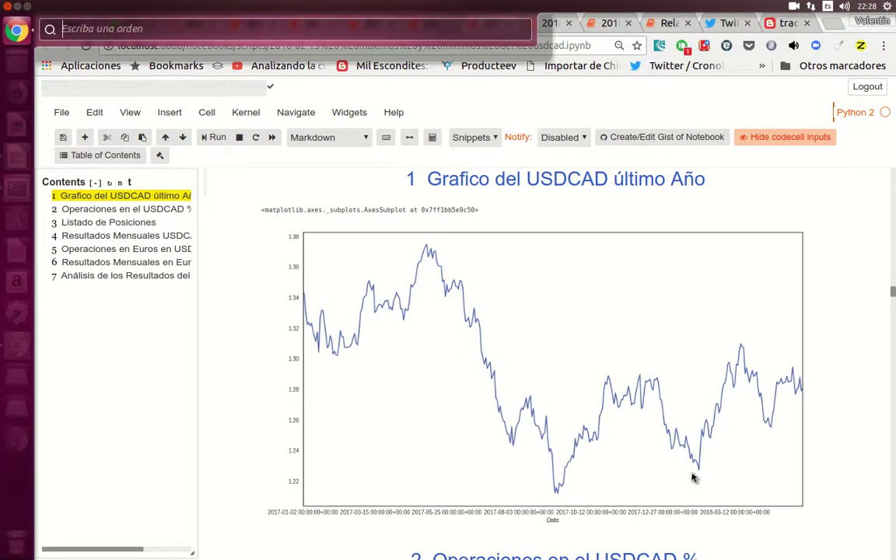
{"action": "key", "text": "Escape"}
{"action": "left_click_drag", "start_coordinate": [693, 475], "coordinate": [799, 420]}
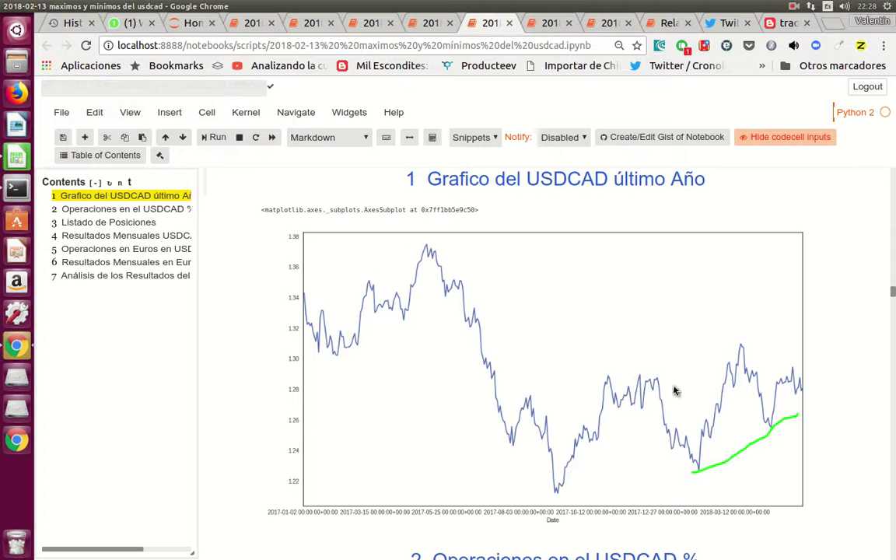
{"action": "mouse_move", "coordinate": [674, 388]}
{"action": "left_mouse_down"}
{"action": "mouse_move", "coordinate": [759, 320]}
{"action": "mouse_move", "coordinate": [802, 304]}
{"action": "left_mouse_up"}
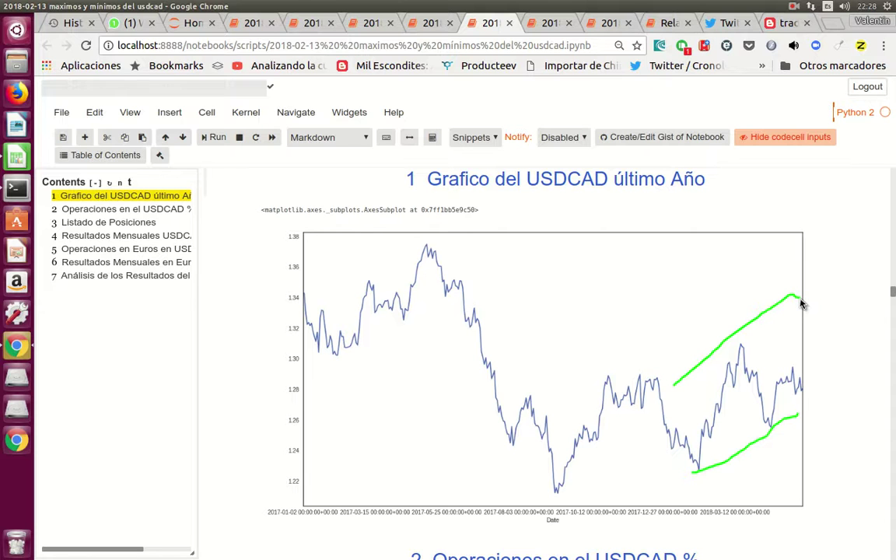
{"action": "key", "text": "shift+F9"}
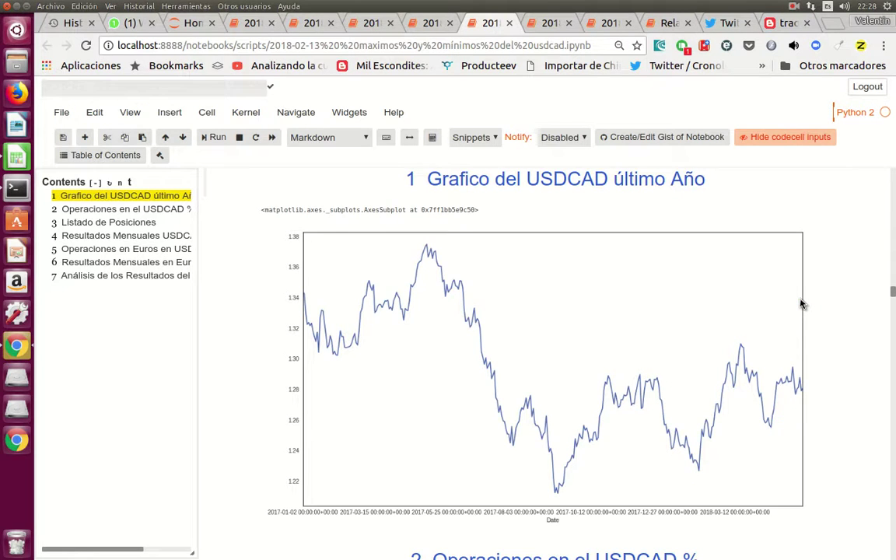
Review the USDCAD position list, monthly percentage results, and results analysis down to the cumulative curve.
{"action": "left_click", "coordinate": [115, 227]}
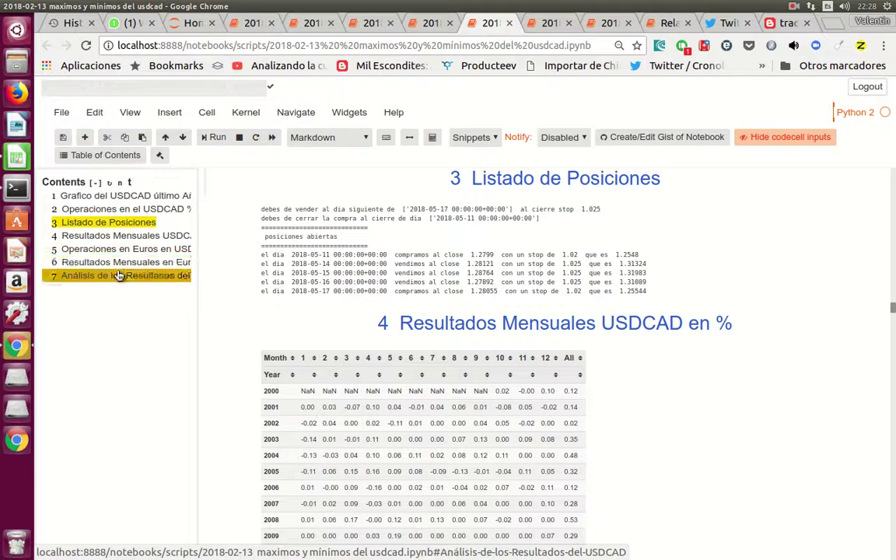
{"action": "left_click", "coordinate": [117, 237]}
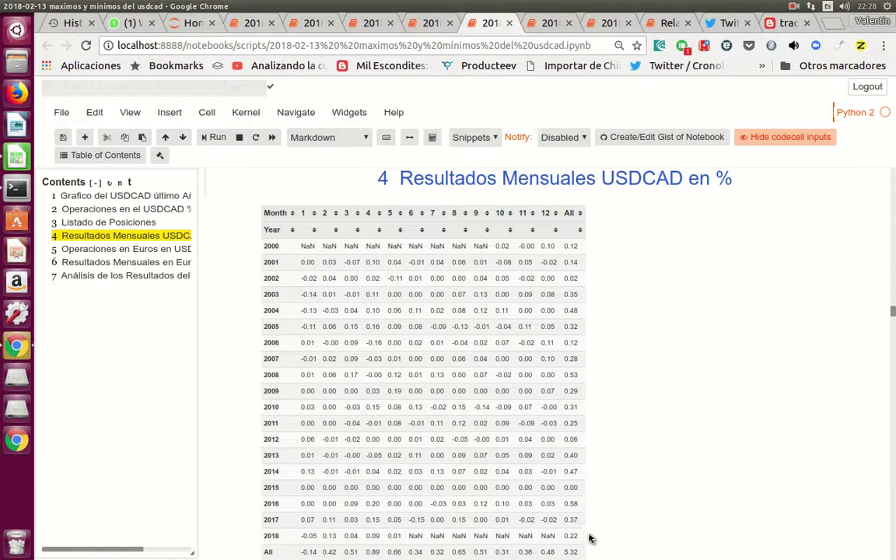
{"action": "left_click", "coordinate": [100, 276]}
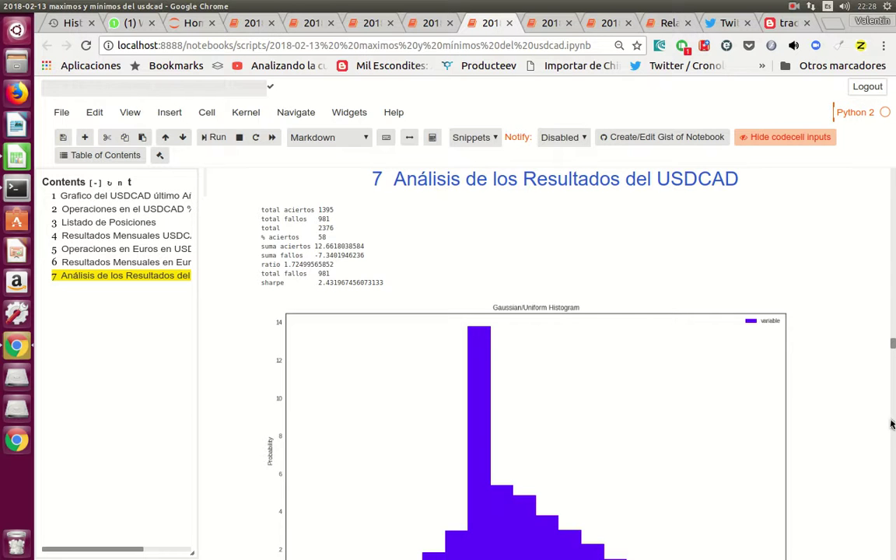
{"action": "scroll", "coordinate": [893, 424], "scroll_direction": "down", "scroll_amount": 4}
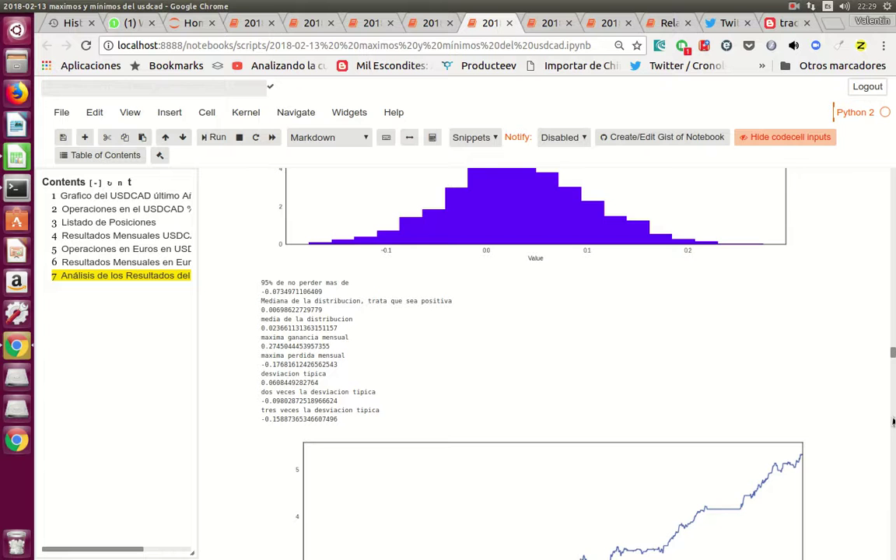
{"action": "left_click_drag", "start_coordinate": [893, 355], "coordinate": [893, 365]}
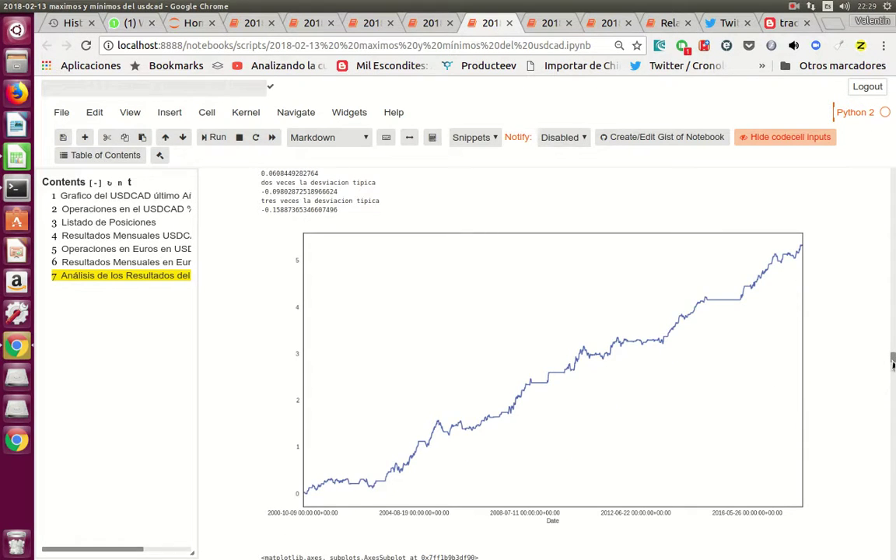
Open the EURUSD notebook's last-year chart and mark horizontal lines at about 1.225 and under the latest low at about 1.18.
{"action": "left_click", "coordinate": [550, 31]}
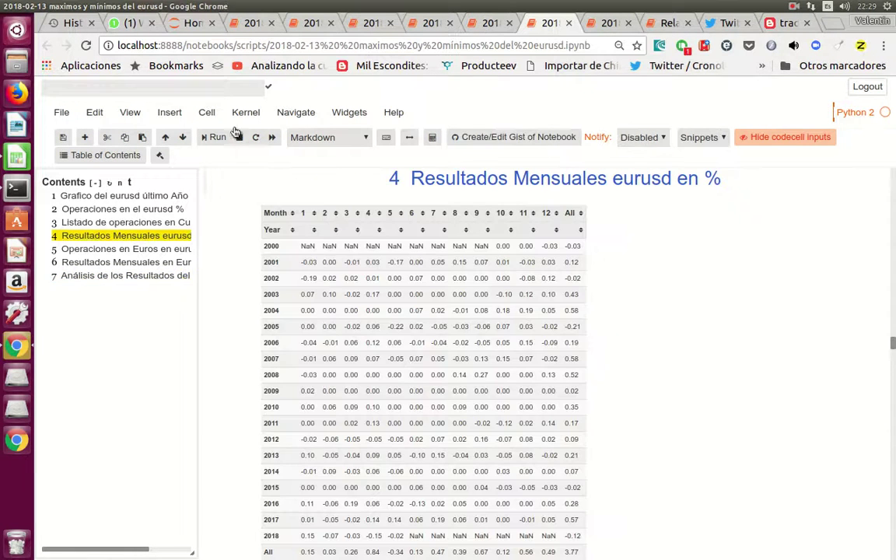
{"action": "left_click", "coordinate": [133, 209]}
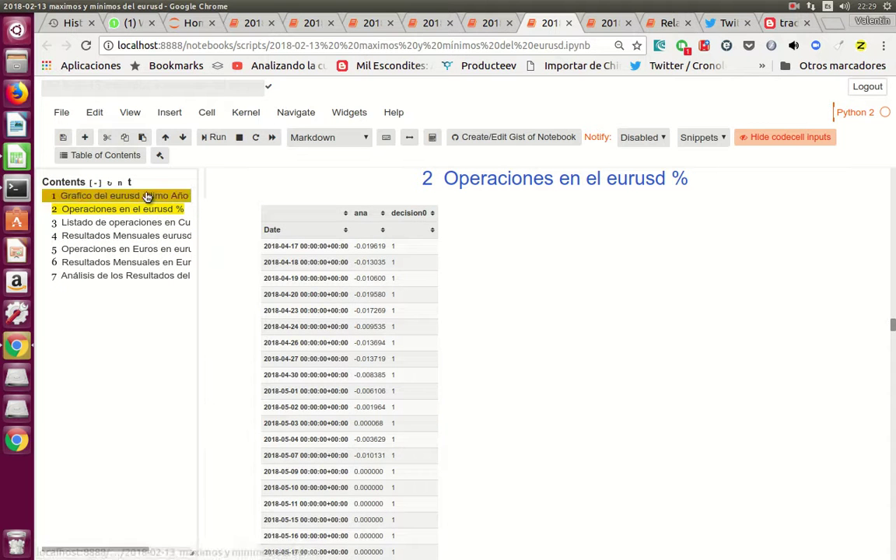
{"action": "left_click", "coordinate": [147, 196]}
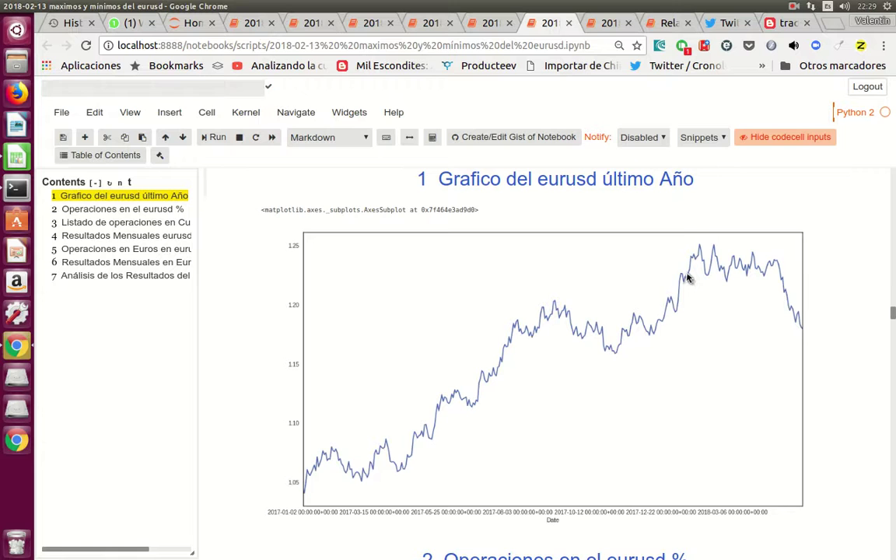
{"action": "key", "text": "alt"}
{"action": "left_click_drag", "start_coordinate": [686, 275], "coordinate": [795, 274]}
{"action": "left_click_drag", "start_coordinate": [764, 331], "coordinate": [807, 333]}
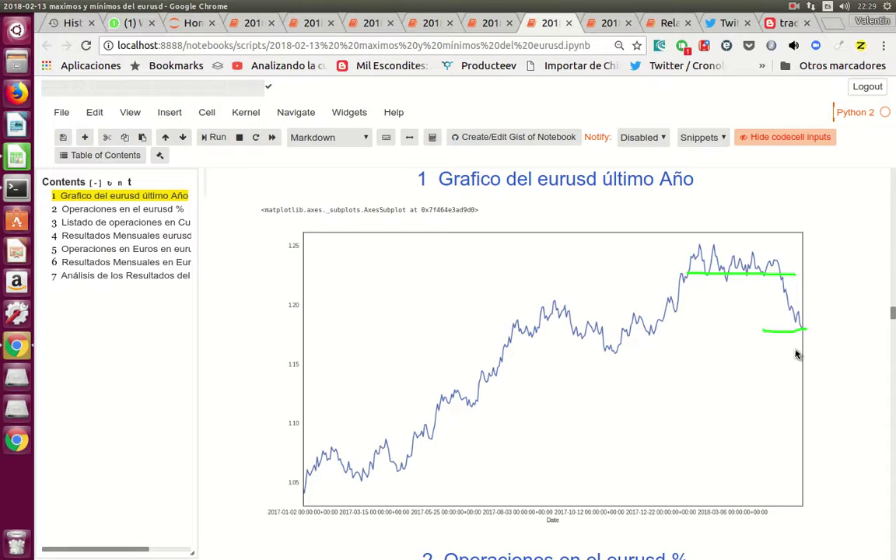
Review the EURUSD ongoing operations, monthly percentage results, and results analysis down to the cumulative curve.
{"action": "left_click", "coordinate": [140, 224]}
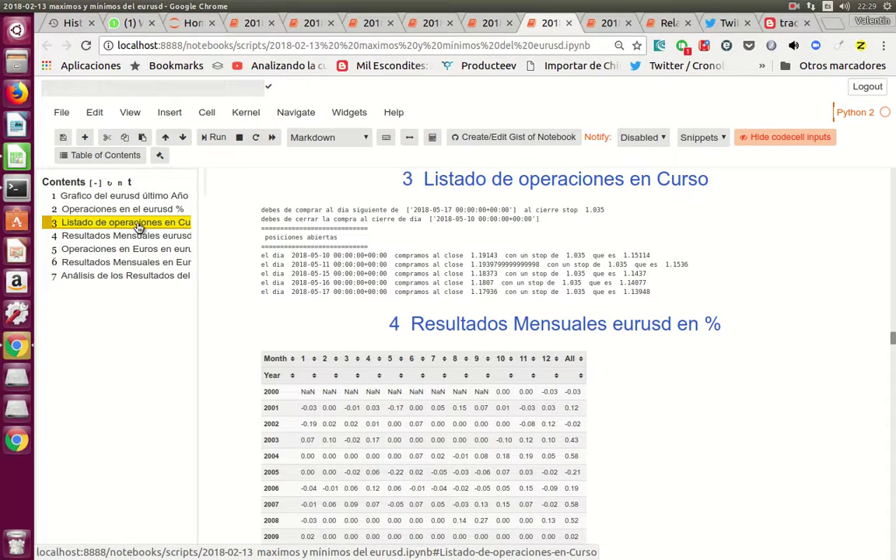
{"action": "left_click", "coordinate": [136, 238]}
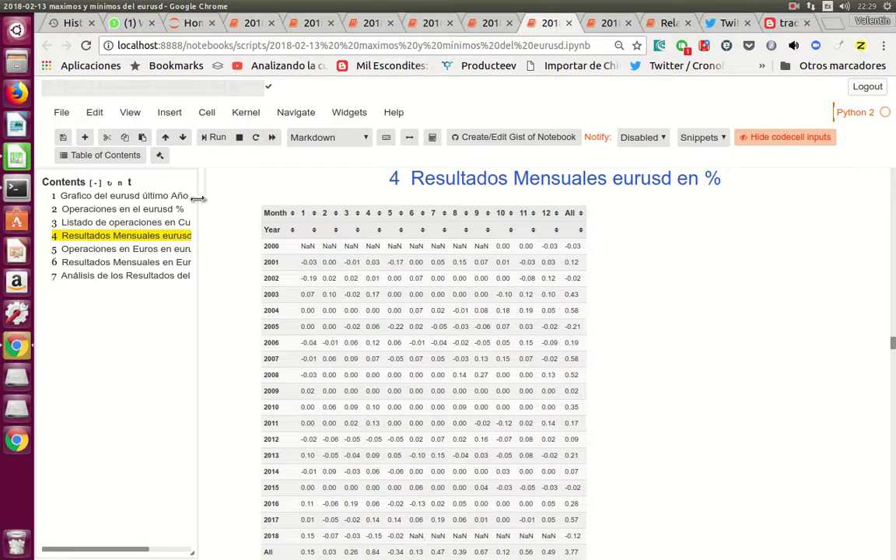
{"action": "left_click", "coordinate": [154, 278]}
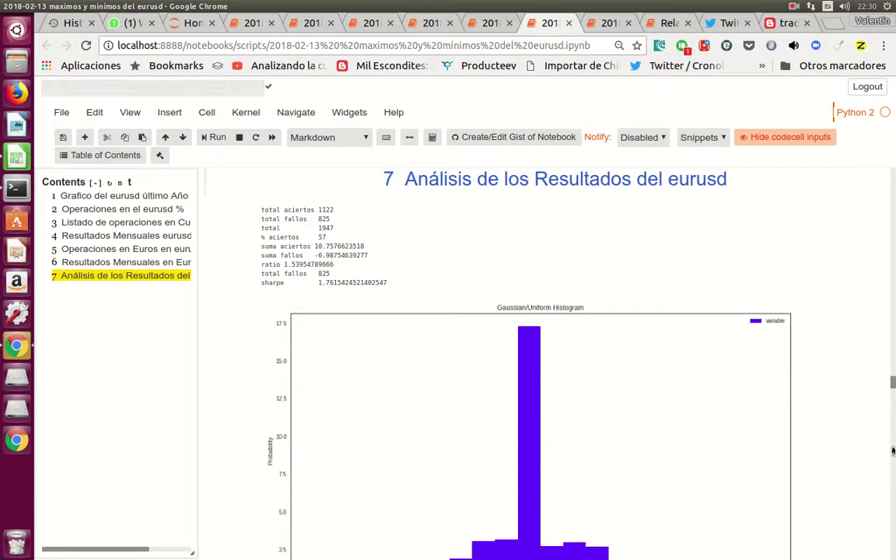
{"action": "scroll", "coordinate": [892, 450], "scroll_direction": "down", "scroll_amount": 5}
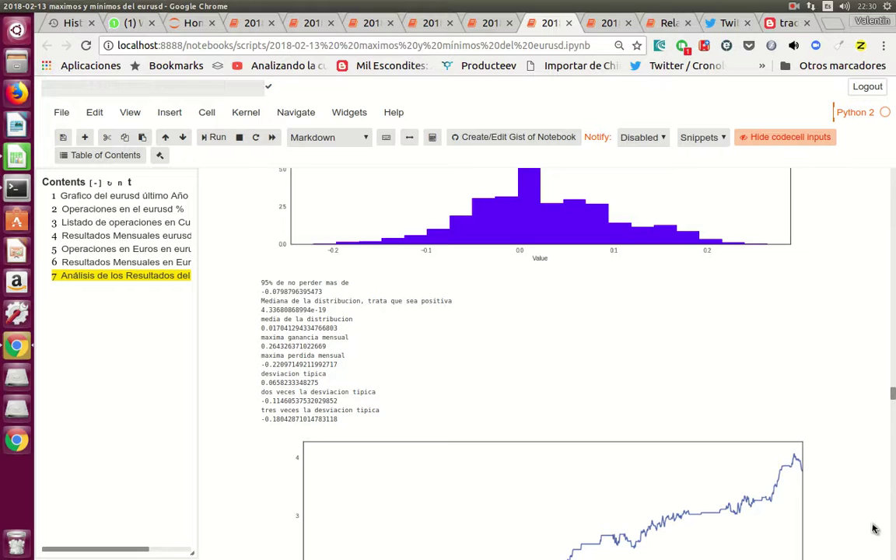
{"action": "left_click_drag", "start_coordinate": [892, 399], "coordinate": [892, 404]}
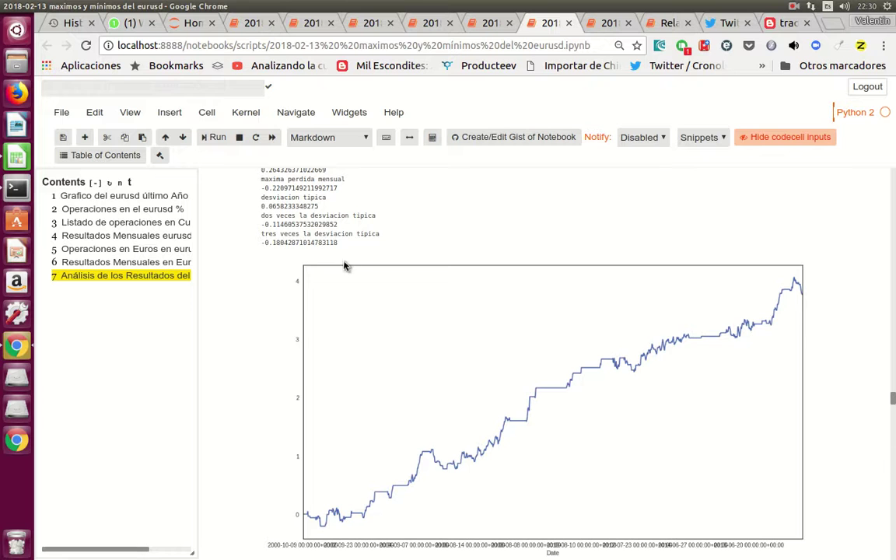
Switch to suma sistemas.ods in LibreOffice Calc and select the May 2018 cell, H56, in the eurusd table.
{"action": "left_click", "coordinate": [22, 158]}
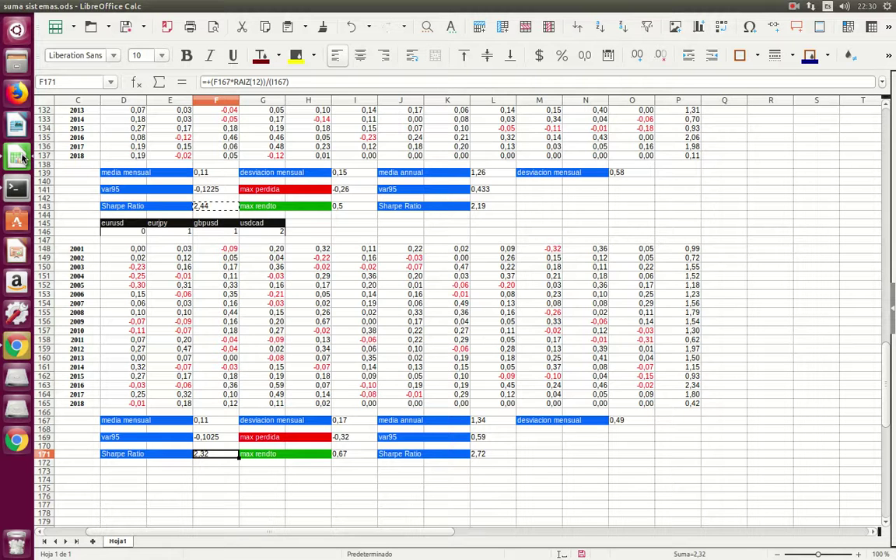
{"action": "left_click", "coordinate": [482, 191]}
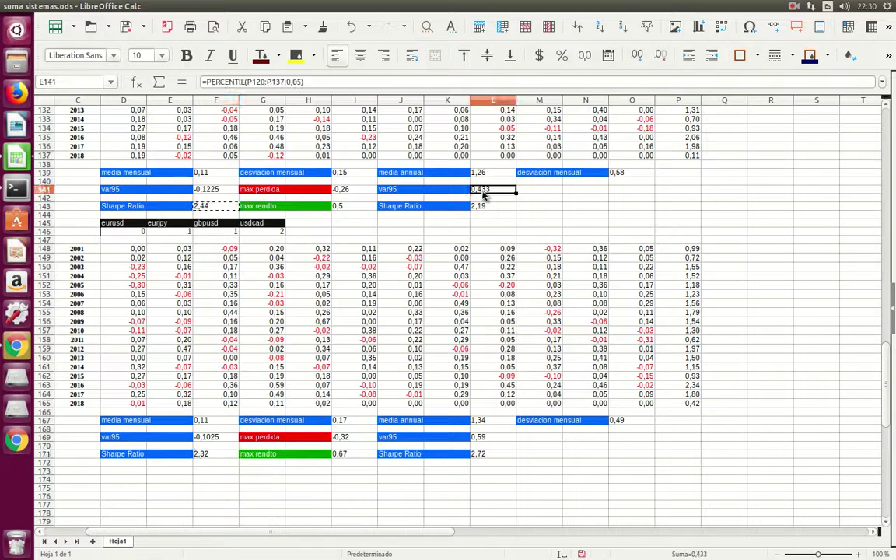
{"action": "key", "text": "Up"}
{"action": "key", "text": "Up"}
{"action": "key", "text": "Up"}
{"action": "key", "text": "Up"}
{"action": "key", "text": "Up"}
{"action": "key", "text": "Up"}
{"action": "key", "text": "Up"}
{"action": "key", "text": "Up"}
{"action": "key", "text": "Up"}
{"action": "key", "text": "Up"}
{"action": "key", "text": "Up"}
{"action": "key", "text": "Up"}
{"action": "key", "text": "Up"}
{"action": "key", "text": "Up"}
{"action": "key", "text": "Up"}
{"action": "key", "text": "Up"}
{"action": "key", "text": "Up"}
{"action": "key", "text": "Up"}
{"action": "key", "text": "Up"}
{"action": "key", "text": "Up"}
{"action": "key", "text": "Up"}
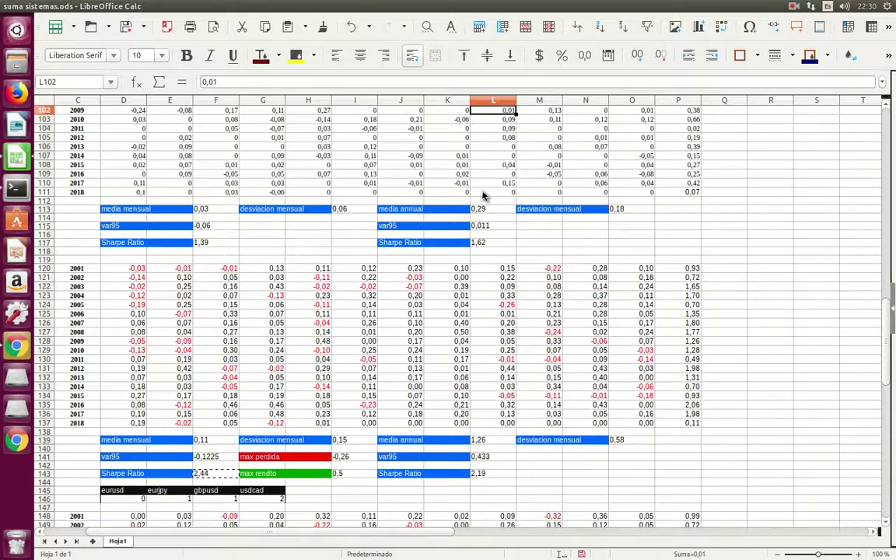
{"action": "key", "text": "Up"}
{"action": "key", "text": "Up"}
{"action": "key", "text": "Up"}
{"action": "key", "text": "Up"}
{"action": "key", "text": "Up"}
{"action": "key", "text": "Up"}
{"action": "key", "text": "Up"}
{"action": "key", "text": "Up"}
{"action": "key", "text": "Up"}
{"action": "key", "text": "Up"}
{"action": "key", "text": "Up"}
{"action": "key", "text": "Up"}
{"action": "key", "text": "Up"}
{"action": "key", "text": "Up"}
{"action": "key", "text": "Up"}
{"action": "key", "text": "Up"}
{"action": "key", "text": "Up"}
{"action": "key", "text": "Up"}
{"action": "key", "text": "Up"}
{"action": "key", "text": "Up"}
{"action": "key", "text": "Up"}
{"action": "key", "text": "Up"}
{"action": "key", "text": "Up"}
{"action": "key", "text": "Up"}
{"action": "key", "text": "Up"}
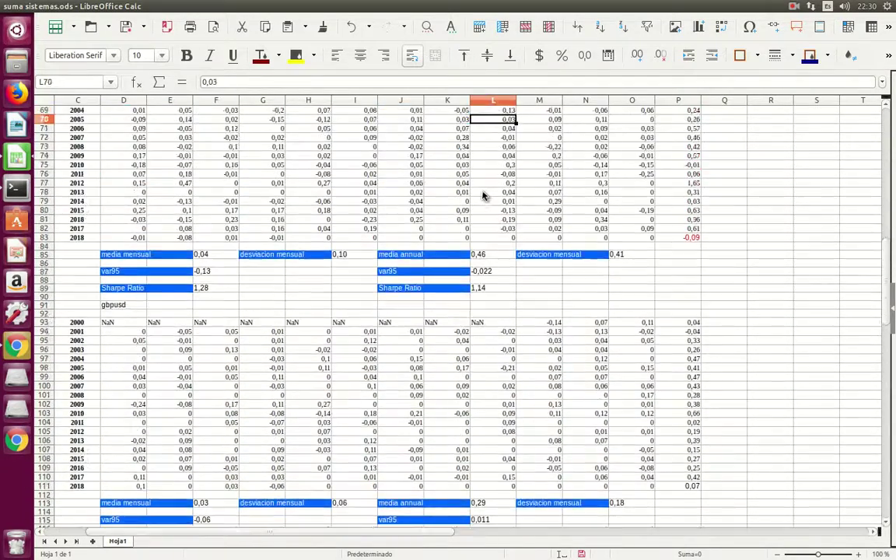
{"action": "key", "text": "Up"}
{"action": "key", "text": "Up"}
{"action": "key", "text": "Up"}
{"action": "key", "text": "Up"}
{"action": "key", "text": "Up"}
{"action": "key", "text": "Up"}
{"action": "key", "text": "Up"}
{"action": "key", "text": "Up"}
{"action": "key", "text": "Up"}
{"action": "key", "text": "Up"}
{"action": "key", "text": "Up"}
{"action": "key", "text": "Up"}
{"action": "key", "text": "Up"}
{"action": "key", "text": "Up"}
{"action": "key", "text": "Up"}
{"action": "key", "text": "Up"}
{"action": "key", "text": "Up"}
{"action": "key", "text": "Up"}
{"action": "key", "text": "Up"}
{"action": "key", "text": "Up"}
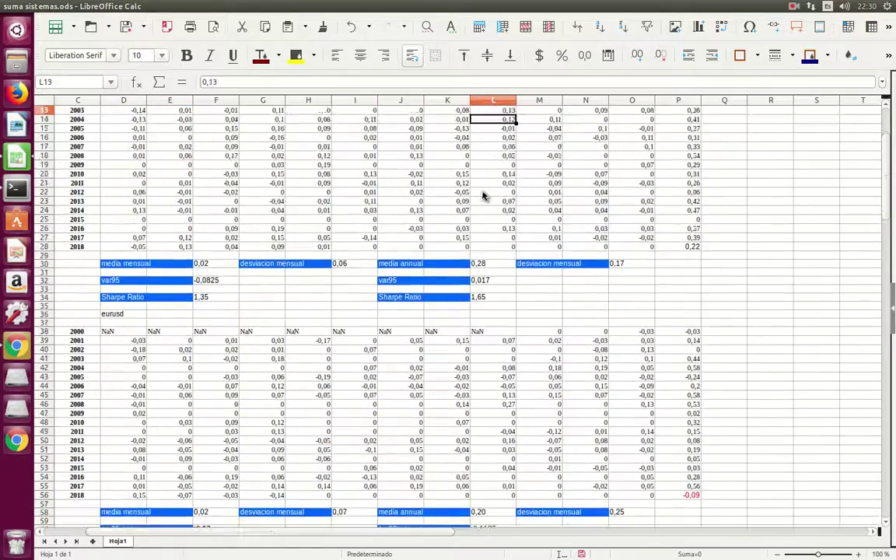
{"action": "key", "text": "Down"}
{"action": "key", "text": "Down"}
{"action": "key", "text": "Down"}
{"action": "key", "text": "Down"}
{"action": "key", "text": "Down"}
{"action": "key", "text": "Down"}
{"action": "key", "text": "Down"}
{"action": "key", "text": "Down"}
{"action": "key", "text": "Down"}
{"action": "key", "text": "Down"}
{"action": "key", "text": "Down"}
{"action": "key", "text": "Down"}
{"action": "key", "text": "Down"}
{"action": "key", "text": "Down"}
{"action": "key", "text": "Down"}
{"action": "key", "text": "Down"}
{"action": "key", "text": "Down"}
{"action": "key", "text": "Down"}
{"action": "key", "text": "Down"}
{"action": "key", "text": "Down"}
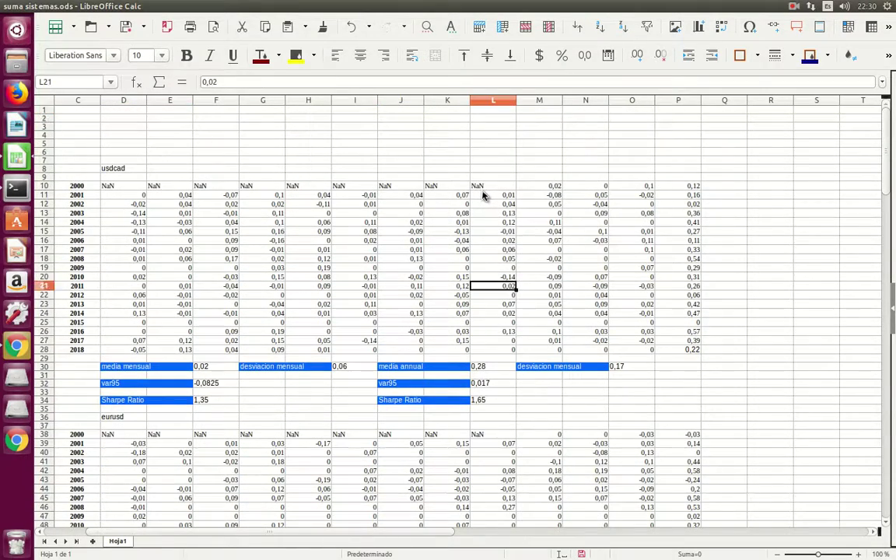
{"action": "key", "text": "Down"}
{"action": "key", "text": "Down"}
{"action": "key", "text": "Down"}
{"action": "key", "text": "Down"}
{"action": "key", "text": "Down"}
{"action": "key", "text": "Down"}
{"action": "key", "text": "Down"}
{"action": "key", "text": "Down"}
{"action": "key", "text": "Down"}
{"action": "key", "text": "Down"}
{"action": "key", "text": "Down"}
{"action": "key", "text": "Down"}
{"action": "key", "text": "Down"}
{"action": "key", "text": "Down"}
{"action": "key", "text": "Down"}
{"action": "key", "text": "Down"}
{"action": "key", "text": "Down"}
{"action": "key", "text": "Down"}
{"action": "key", "text": "Down"}
{"action": "key", "text": "Down"}
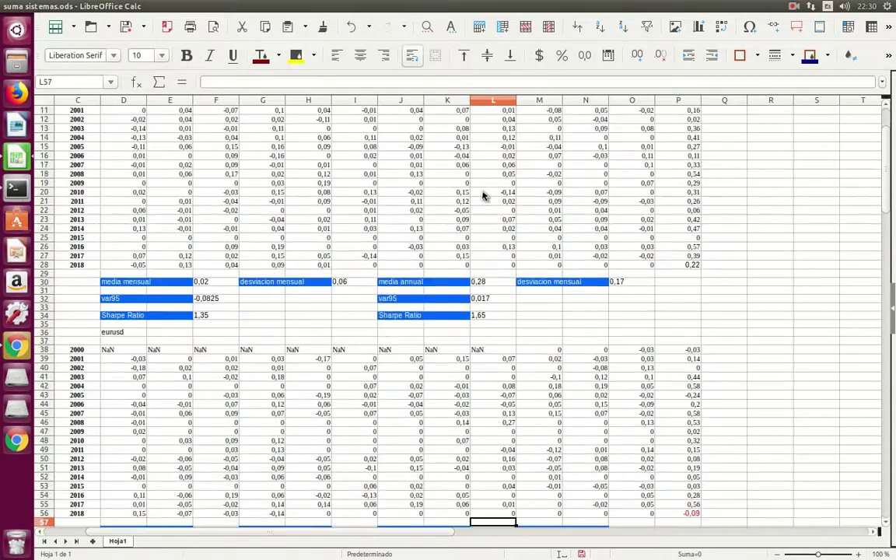
{"action": "key", "text": "Left"}
{"action": "key", "text": "Left"}
{"action": "key", "text": "Left"}
{"action": "key", "text": "Left"}
{"action": "key", "text": "Up"}
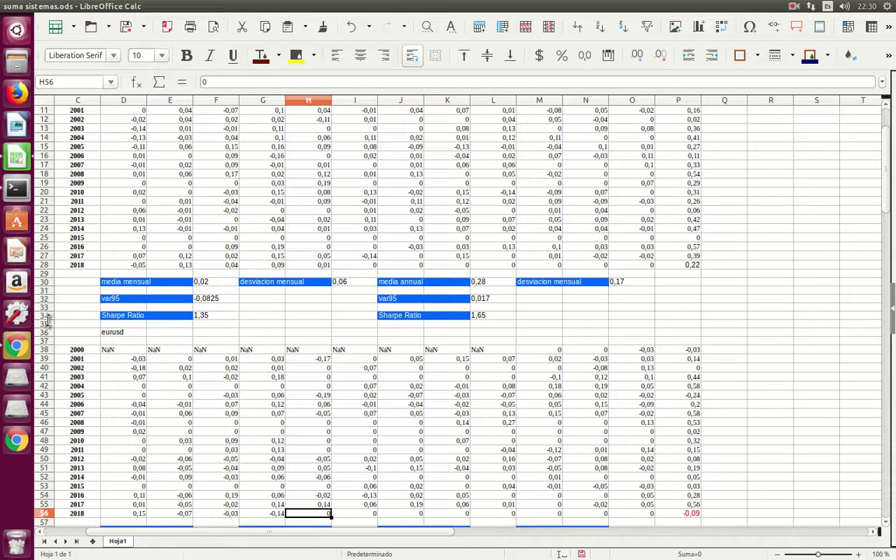
Look up the 2018 values in the EURUSD notebook's monthly percentage results and return to the suma sistemas.ods spreadsheet.
{"action": "left_click", "coordinate": [26, 358]}
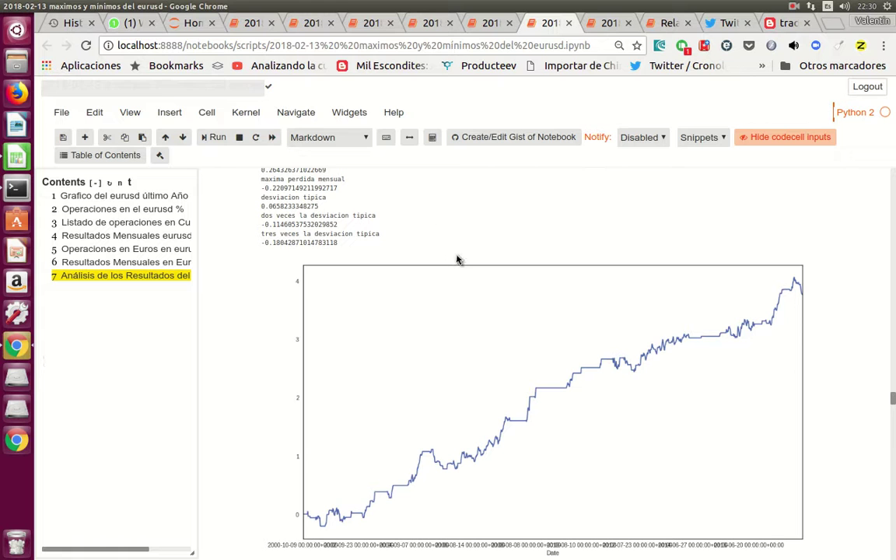
{"action": "left_click", "coordinate": [120, 236]}
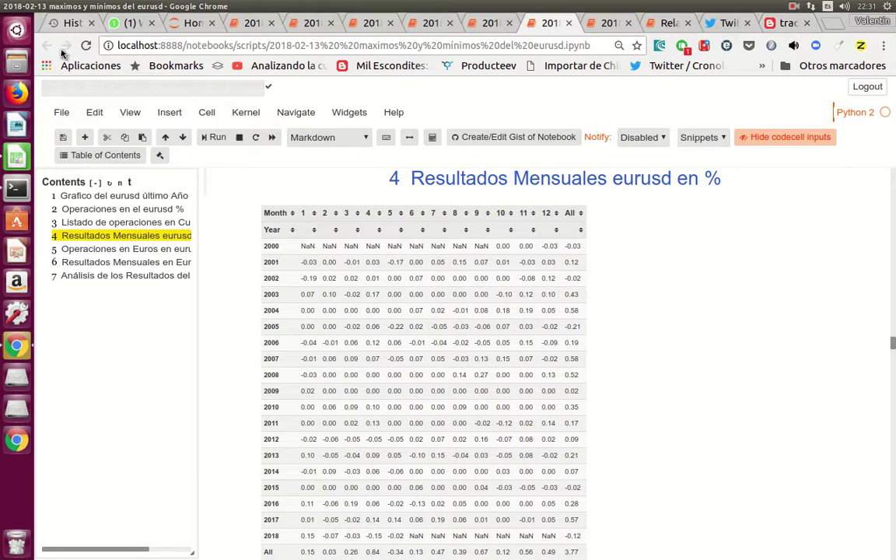
{"action": "left_click", "coordinate": [18, 158]}
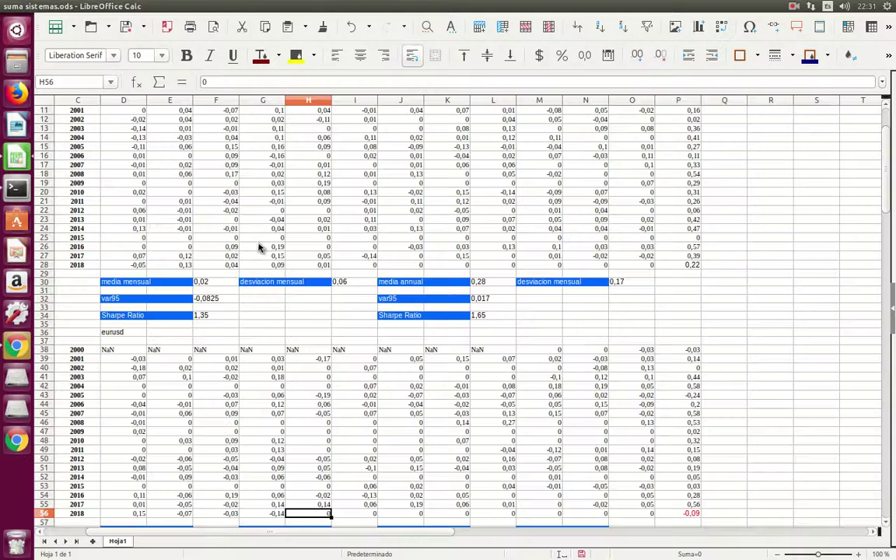
Set the eurusd table's 2018 results to -0,15 for April (G56) and -0,02 for May (H56).
{"action": "key", "text": "Left"}
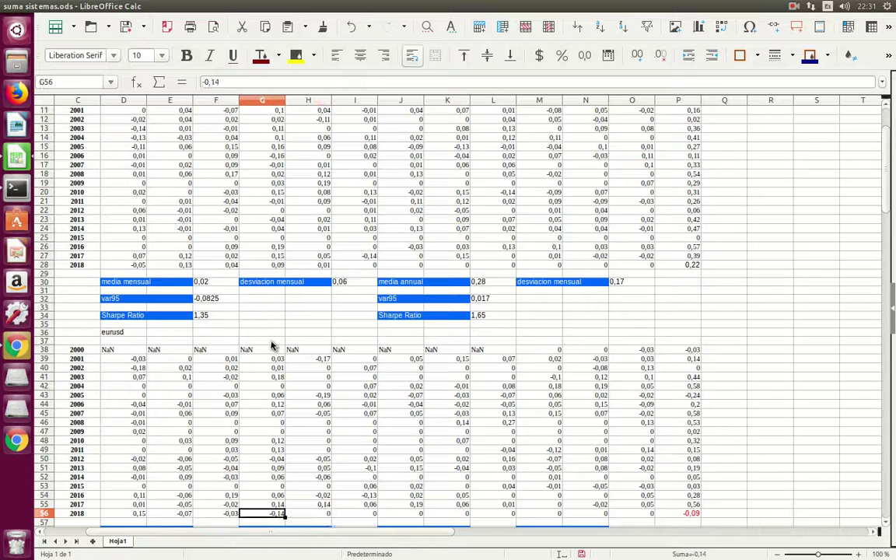
{"action": "type", "text": "-0,1"}
{"action": "type", "text": "5"}
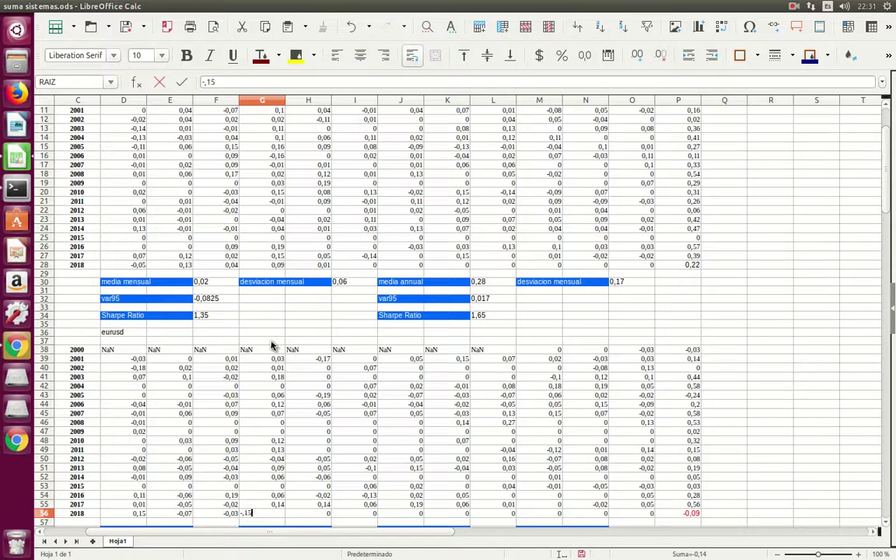
{"action": "key", "text": "Right"}
{"action": "type", "text": "-,02"}
{"action": "key", "text": "Down"}
Select the April 2018 cell, G83, in the eurjpy table.
{"action": "key", "text": "Down"}
{"action": "key", "text": "Down"}
{"action": "key", "text": "Down"}
{"action": "key", "text": "Down"}
{"action": "key", "text": "Down"}
{"action": "key", "text": "Down"}
{"action": "key", "text": "Down"}
{"action": "key", "text": "Down"}
{"action": "key", "text": "Down"}
{"action": "key", "text": "Down"}
{"action": "key", "text": "Down"}
{"action": "key", "text": "Down"}
{"action": "key", "text": "Down"}
{"action": "key", "text": "Down"}
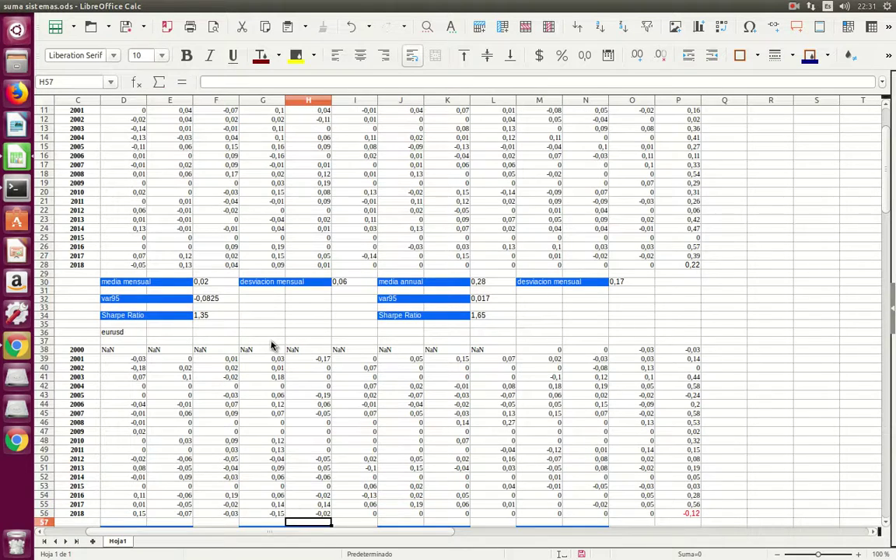
{"action": "key", "text": "Down"}
{"action": "key", "text": "Down"}
{"action": "key", "text": "Left"}
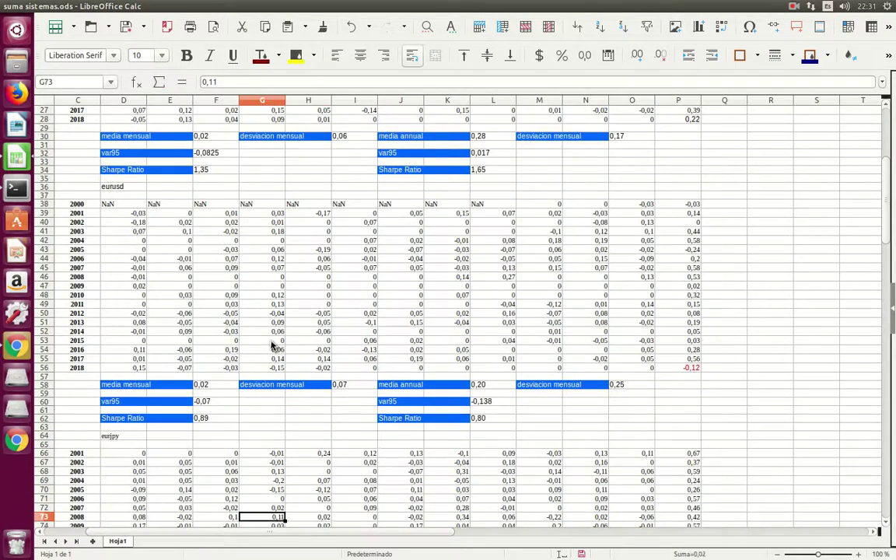
{"action": "key", "text": "Down"}
{"action": "key", "text": "Down"}
{"action": "key", "text": "Down"}
{"action": "key", "text": "Down"}
{"action": "key", "text": "Down"}
{"action": "key", "text": "Down"}
{"action": "key", "text": "Down"}
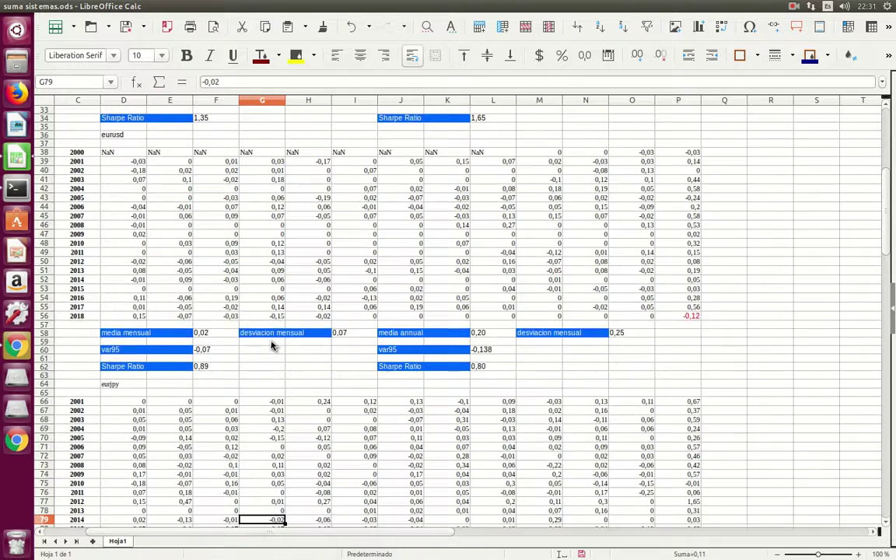
{"action": "key", "text": "Down"}
{"action": "key", "text": "Down"}
{"action": "key", "text": "Down"}
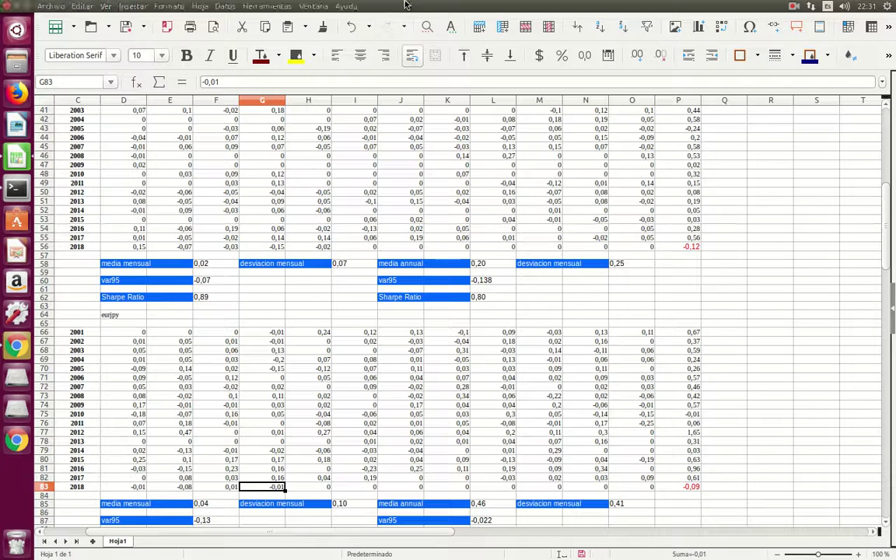
Look up the 2018 values in the EURJPY notebook's monthly percentage results and return to the suma sistemas.ods spreadsheet.
{"action": "left_click", "coordinate": [17, 350]}
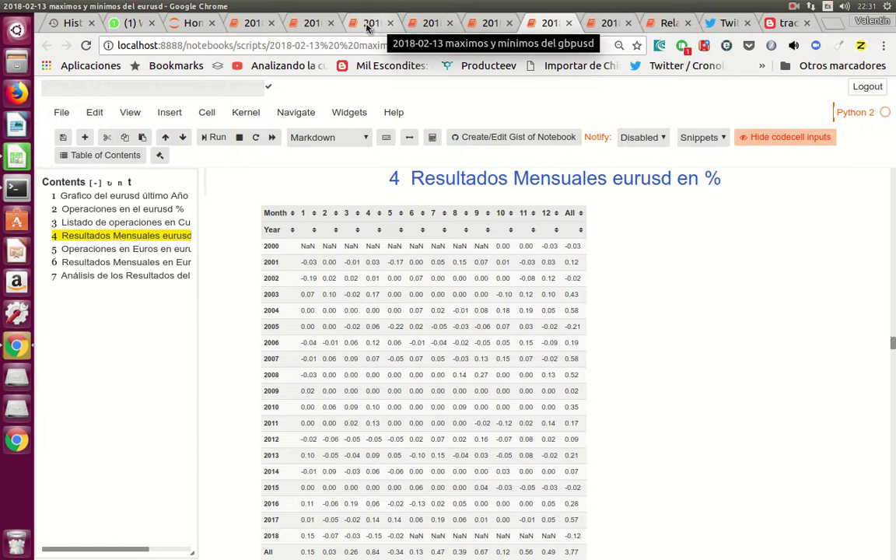
{"action": "left_click", "coordinate": [307, 27]}
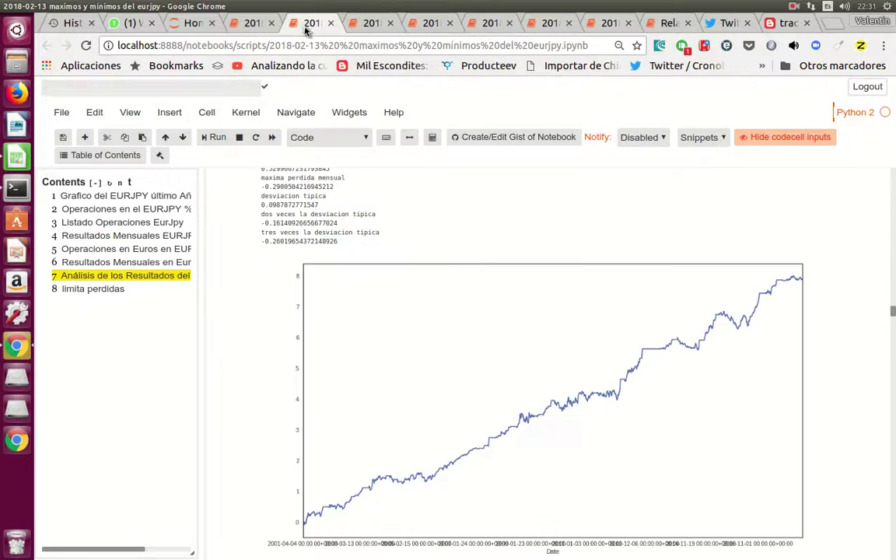
{"action": "left_click", "coordinate": [82, 224]}
{"action": "left_click", "coordinate": [76, 235]}
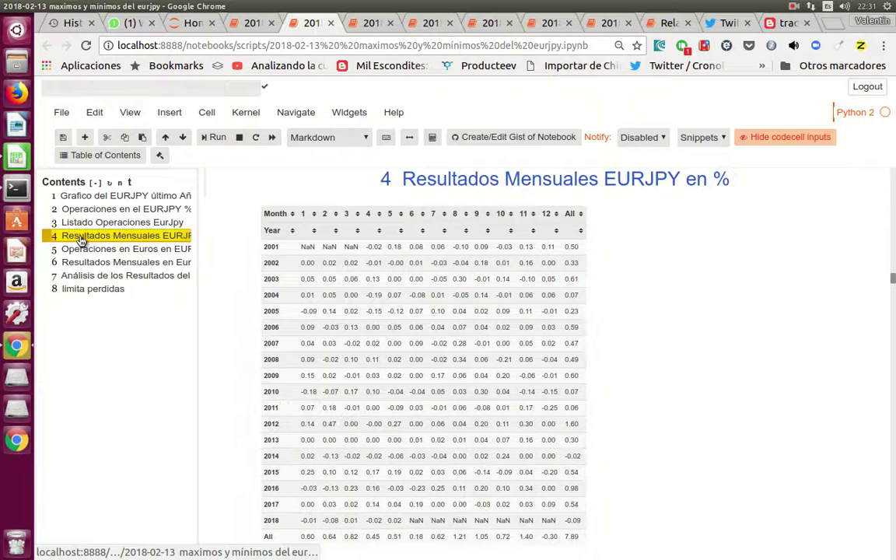
{"action": "left_click", "coordinate": [15, 160]}
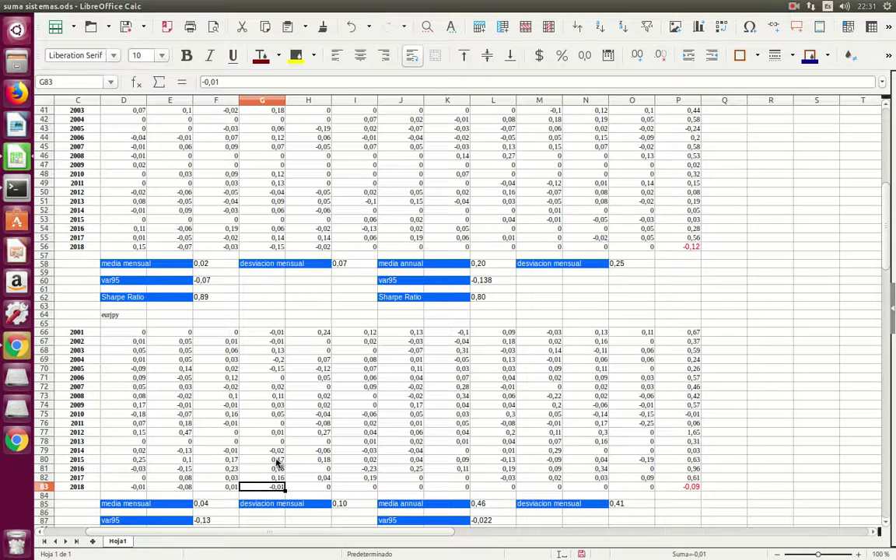
Set the eurjpy table's 2018 results to -0,02 for April (G83) and 0,02 for May (H83).
{"action": "type", "text": "-"}
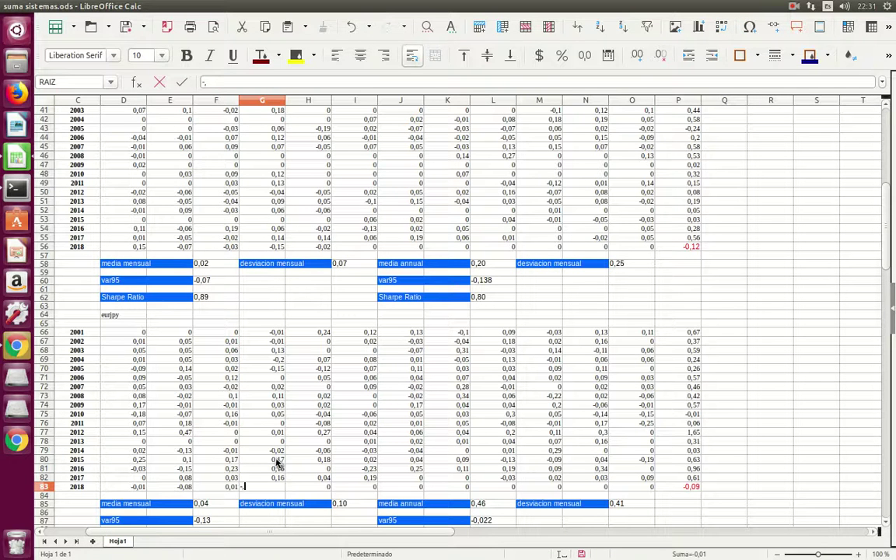
{"action": "key", "text": "Tab"}
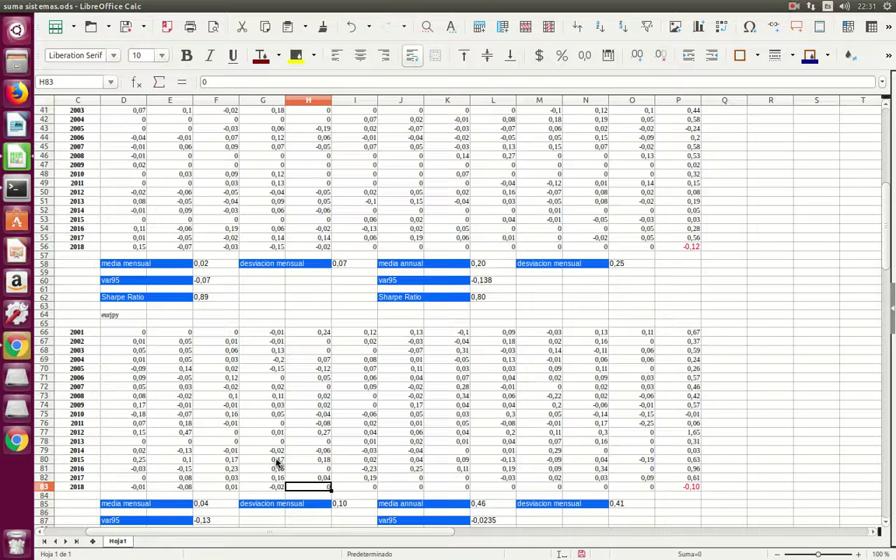
{"action": "type", "text": ",02"}
{"action": "key", "text": "Return"}
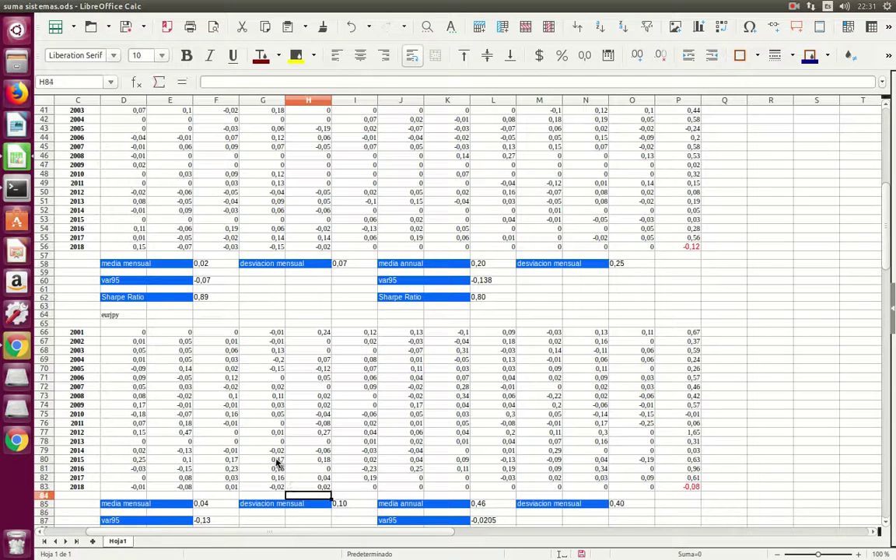
Select the April 2018 cell, G111, in the gbpusd table.
{"action": "key", "text": "Down"}
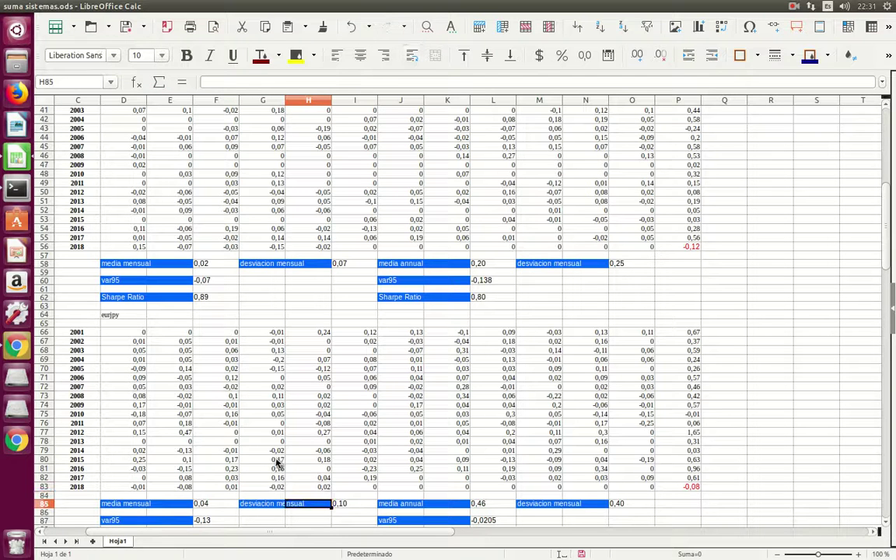
{"action": "key", "text": "Down"}
{"action": "key", "text": "Down"}
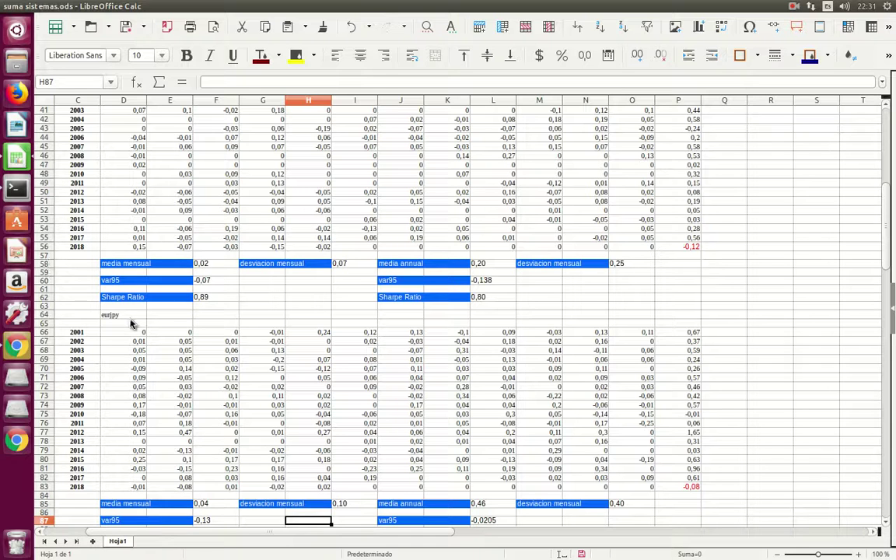
{"action": "left_click", "coordinate": [132, 315]}
{"action": "key", "text": "Down"}
{"action": "key", "text": "Down"}
{"action": "key", "text": "Down"}
{"action": "key", "text": "Down"}
{"action": "key", "text": "Down"}
{"action": "key", "text": "Down"}
{"action": "key", "text": "Down"}
{"action": "key", "text": "Down"}
{"action": "key", "text": "Down"}
{"action": "key", "text": "Down"}
{"action": "key", "text": "Down"}
{"action": "key", "text": "Down"}
{"action": "key", "text": "Down"}
{"action": "key", "text": "Down"}
{"action": "key", "text": "Down"}
{"action": "key", "text": "Down"}
{"action": "key", "text": "Down"}
{"action": "key", "text": "Down"}
{"action": "key", "text": "Down"}
{"action": "key", "text": "Down"}
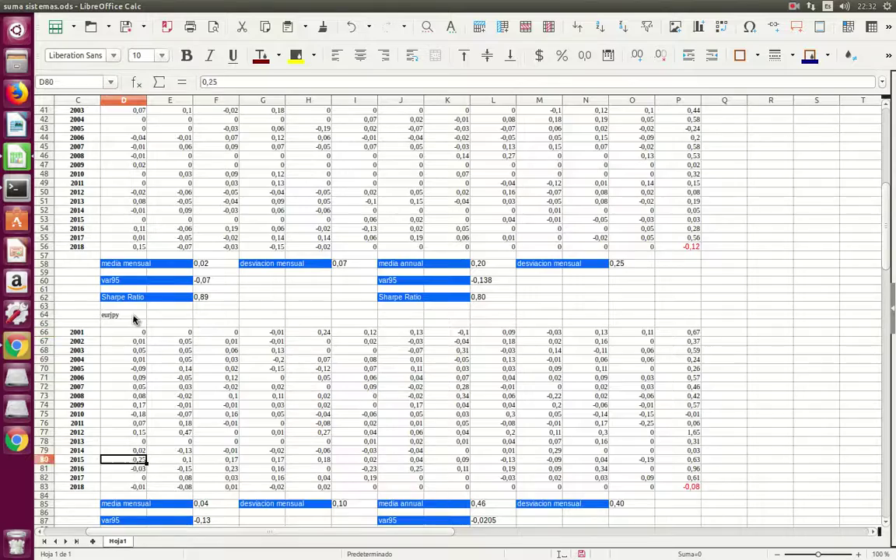
{"action": "key", "text": "Up"}
{"action": "key", "text": "Up"}
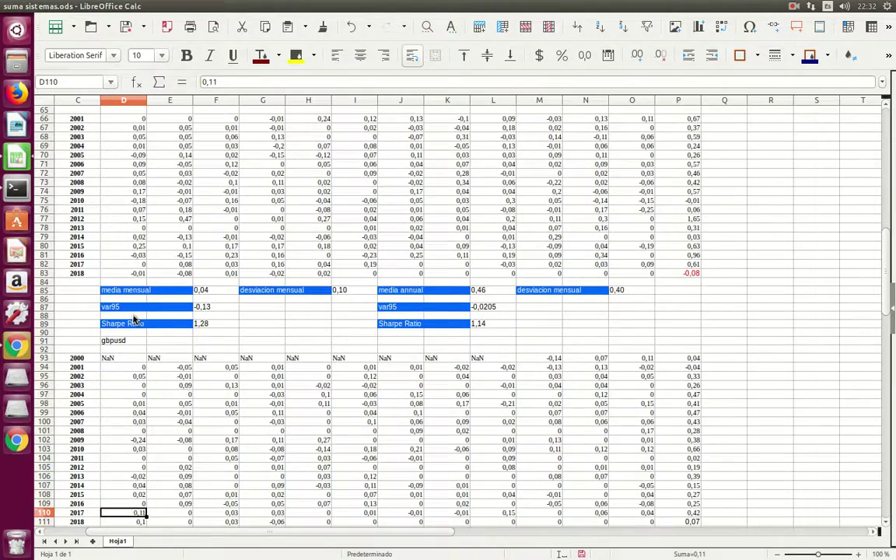
{"action": "key", "text": "Down"}
{"action": "key", "text": "Down"}
{"action": "key", "text": "Down"}
{"action": "key", "text": "Down"}
{"action": "key", "text": "Down"}
{"action": "key", "text": "Down"}
{"action": "key", "text": "Down"}
{"action": "key", "text": "Down"}
{"action": "key", "text": "Down"}
{"action": "key", "text": "Up"}
{"action": "key", "text": "Up"}
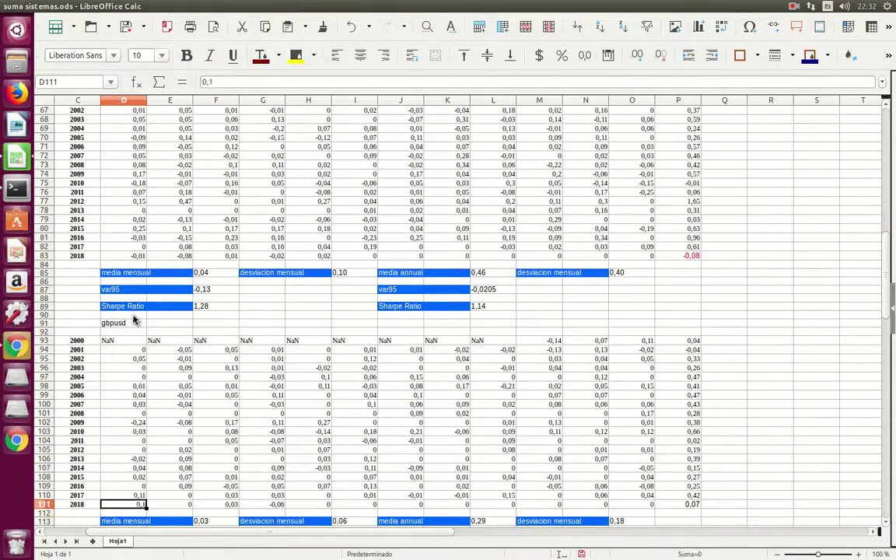
{"action": "key", "text": "Right"}
{"action": "key", "text": "Right"}
{"action": "key", "text": "Right"}
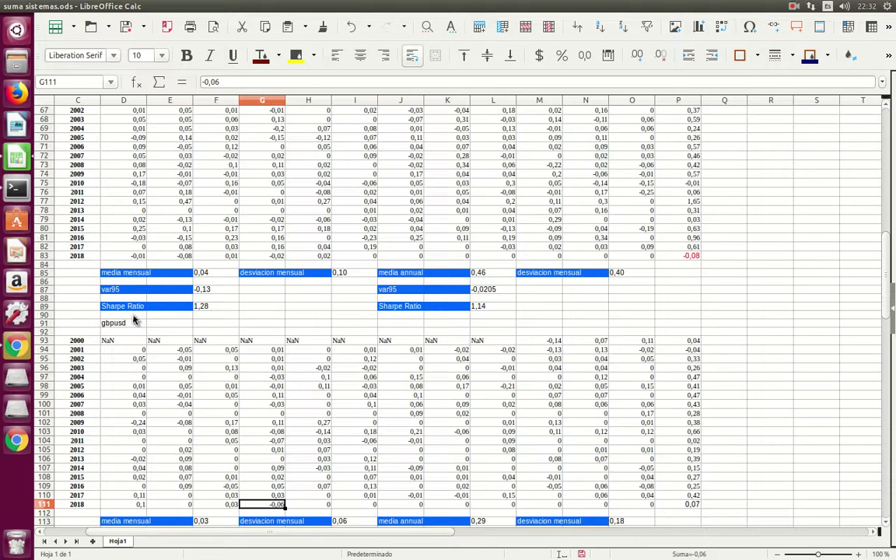
Look up the 2018 values in the GBPUSD notebook's monthly percentage results and return to the suma sistemas.ods spreadsheet.
{"action": "left_click", "coordinate": [16, 345]}
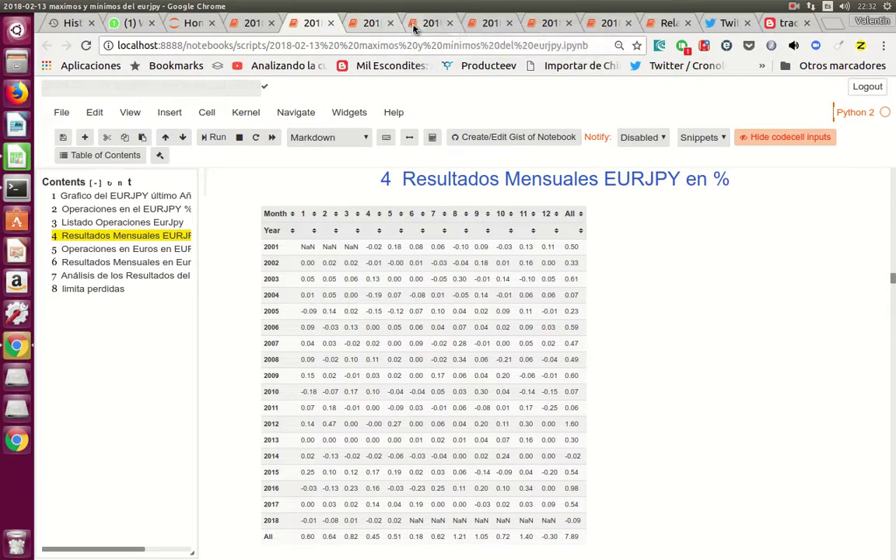
{"action": "left_click", "coordinate": [374, 27]}
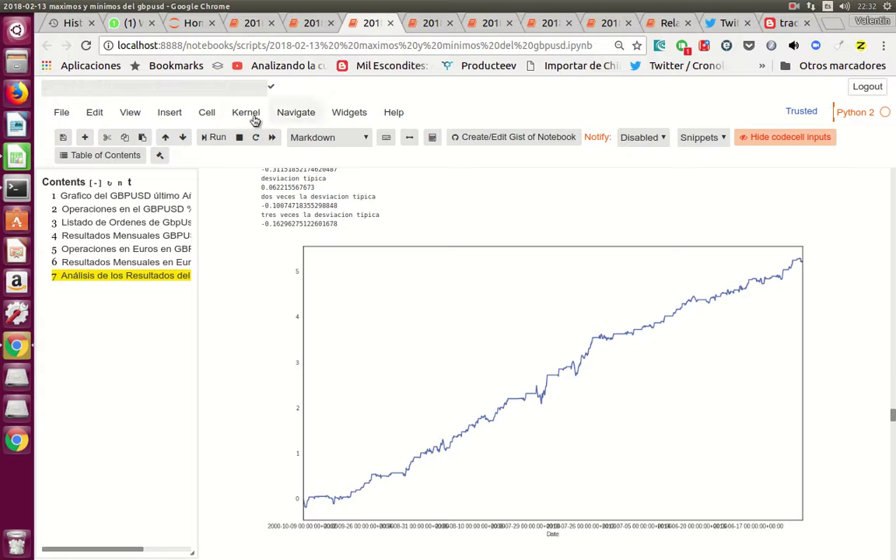
{"action": "left_click", "coordinate": [142, 236]}
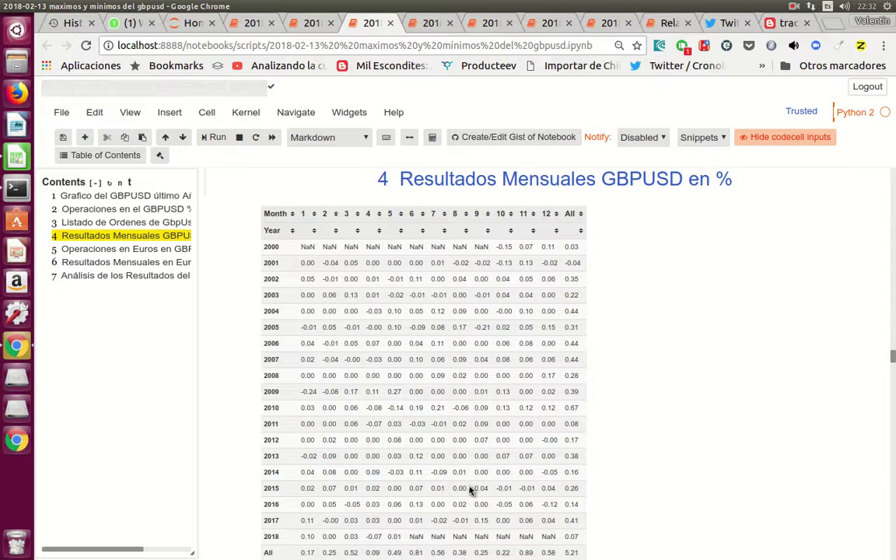
{"action": "left_click", "coordinate": [16, 155]}
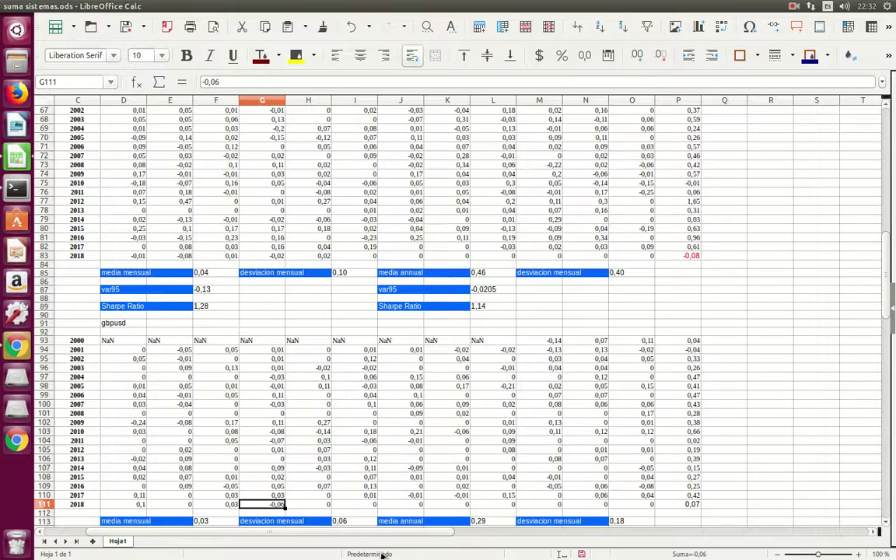
Set the gbpusd table's 2018 results to -0,07 for April (G111) and 0,01 for May (H111).
{"action": "key", "text": "BackSpace"}
{"action": "type", "text": "-"}
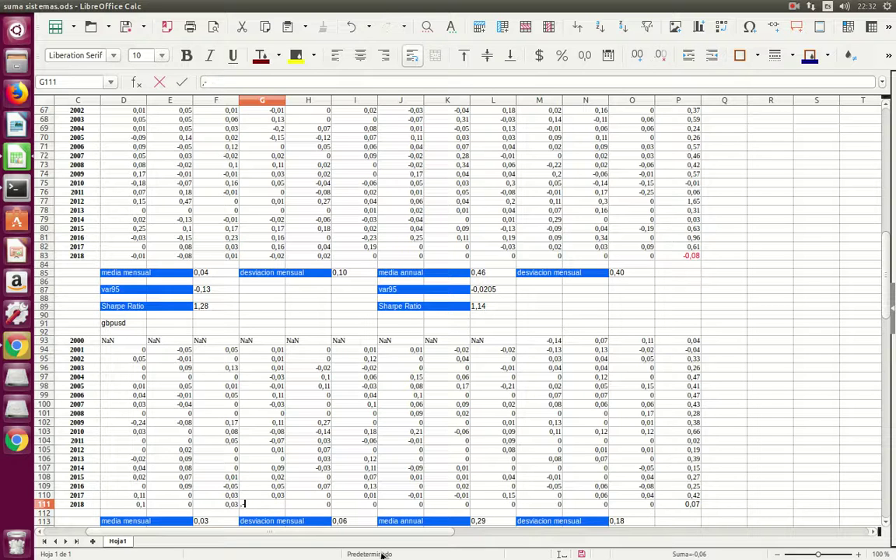
{"action": "type", "text": "0-"}
{"action": "key", "text": "Tab"}
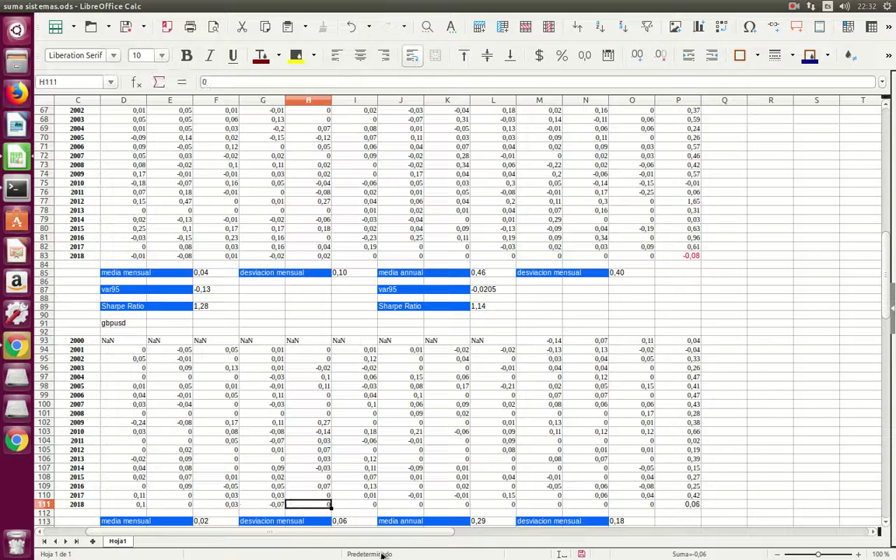
{"action": "type", "text": ",01"}
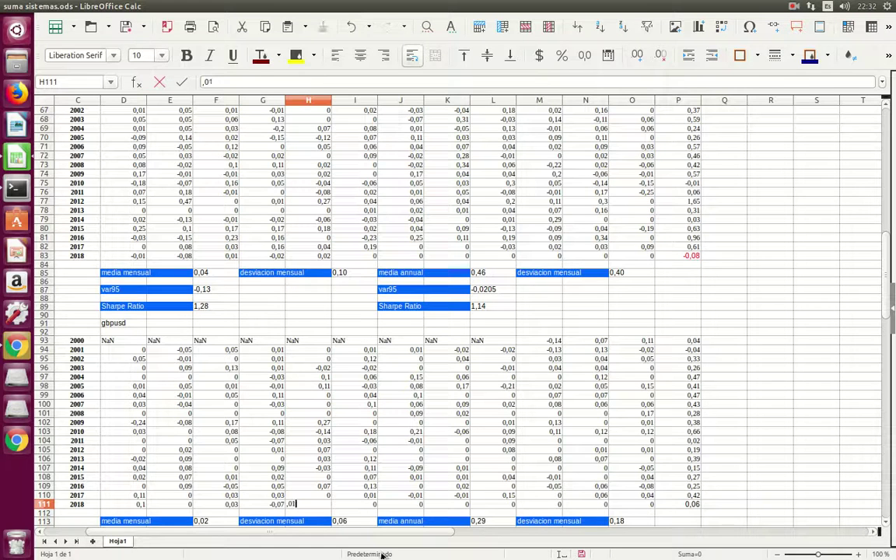
{"action": "key", "text": "Return"}
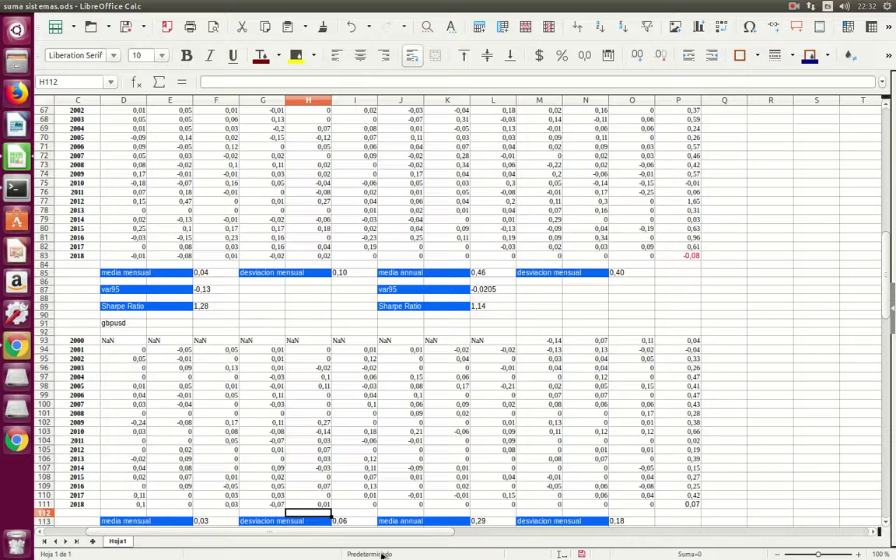
Go back up through the eurjpy and eurusd tables to the start of the usdcad table near the top of the sheet.
{"action": "key", "text": "Up"}
{"action": "key", "text": "Up"}
{"action": "key", "text": "Up"}
{"action": "key", "text": "Up"}
{"action": "key", "text": "Up"}
{"action": "key", "text": "Up"}
{"action": "key", "text": "Up"}
{"action": "key", "text": "Up"}
{"action": "key", "text": "Up"}
{"action": "key", "text": "Up"}
{"action": "key", "text": "Up"}
{"action": "key", "text": "Up"}
{"action": "key", "text": "Up"}
{"action": "key", "text": "Up"}
{"action": "key", "text": "Up"}
{"action": "key", "text": "Up"}
{"action": "key", "text": "Up"}
{"action": "key", "text": "Up"}
{"action": "key", "text": "Up"}
{"action": "key", "text": "Up"}
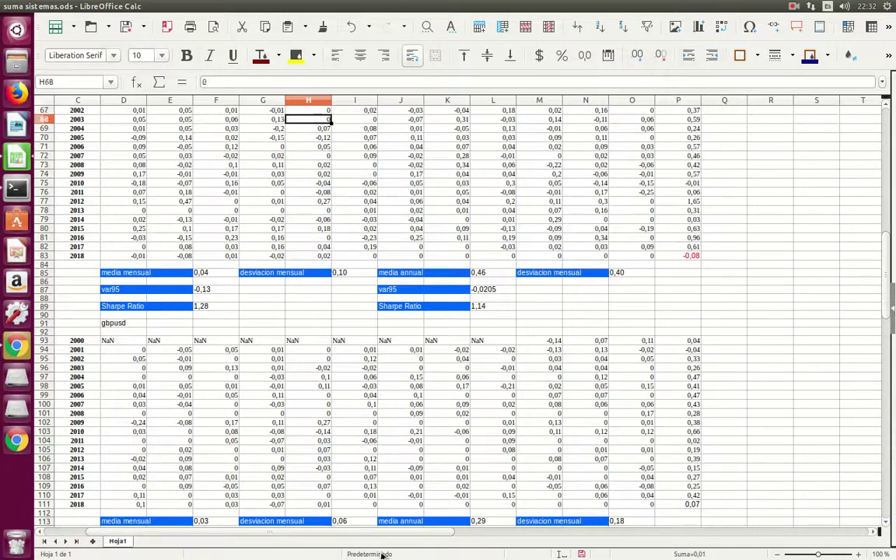
{"action": "key", "text": "Up"}
{"action": "key", "text": "Up"}
{"action": "key", "text": "Up"}
{"action": "key", "text": "Up"}
{"action": "key", "text": "Up"}
{"action": "key", "text": "Up"}
{"action": "key", "text": "Up"}
{"action": "key", "text": "Up"}
{"action": "key", "text": "Up"}
{"action": "key", "text": "Up"}
{"action": "key", "text": "Up"}
{"action": "key", "text": "Up"}
{"action": "key", "text": "Up"}
{"action": "key", "text": "Up"}
{"action": "key", "text": "Up"}
{"action": "key", "text": "Up"}
{"action": "key", "text": "Up"}
{"action": "key", "text": "Up"}
{"action": "key", "text": "Up"}
{"action": "key", "text": "Up"}
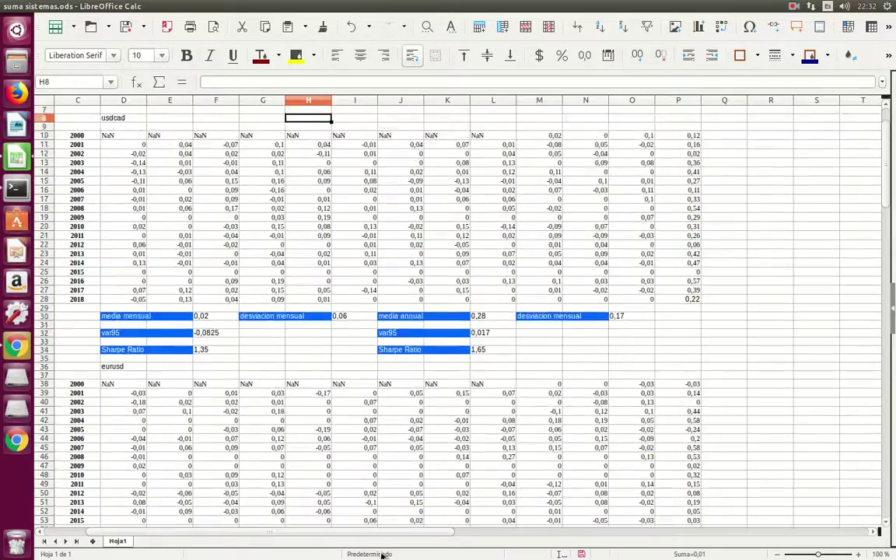
Examine the monthly Sharpe ratio of the usdcad table in F34.
{"action": "key", "text": "Up"}
{"action": "key", "text": "Up"}
{"action": "key", "text": "Up"}
{"action": "key", "text": "Up"}
{"action": "key", "text": "Up"}
{"action": "key", "text": "Up"}
{"action": "key", "text": "Up"}
{"action": "key", "text": "Down"}
{"action": "key", "text": "Down"}
{"action": "key", "text": "Down"}
{"action": "key", "text": "Down"}
{"action": "key", "text": "Down"}
{"action": "key", "text": "Down"}
{"action": "key", "text": "Down"}
{"action": "key", "text": "Down"}
{"action": "key", "text": "Down"}
{"action": "key", "text": "Down"}
{"action": "key", "text": "Down"}
{"action": "key", "text": "Down"}
{"action": "key", "text": "Down"}
{"action": "key", "text": "Down"}
{"action": "key", "text": "Down"}
{"action": "key", "text": "Down"}
{"action": "key", "text": "Down"}
{"action": "key", "text": "Down"}
{"action": "key", "text": "Down"}
{"action": "key", "text": "Down"}
{"action": "key", "text": "Down"}
{"action": "key", "text": "Down"}
{"action": "key", "text": "Down"}
{"action": "key", "text": "Down"}
{"action": "key", "text": "Down"}
{"action": "key", "text": "Down"}
{"action": "key", "text": "Down"}
{"action": "key", "text": "Left"}
{"action": "key", "text": "Left"}
{"action": "key", "text": "Left"}
{"action": "key", "text": "Right"}
{"action": "key", "text": "Down"}
{"action": "key", "text": "Down"}
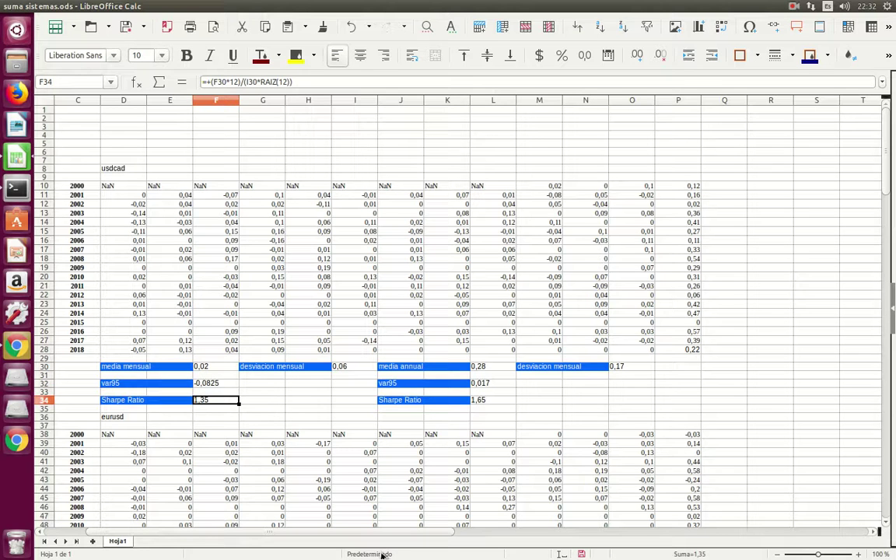
Check usdcad's annual Sharpe ratio in L34, and its annual and monthly var95 formulas in L32 and F32.
{"action": "key", "text": "Right"}
{"action": "key", "text": "Right"}
{"action": "key", "text": "Right"}
{"action": "key", "text": "Right"}
{"action": "key", "text": "Right"}
{"action": "key", "text": "Right"}
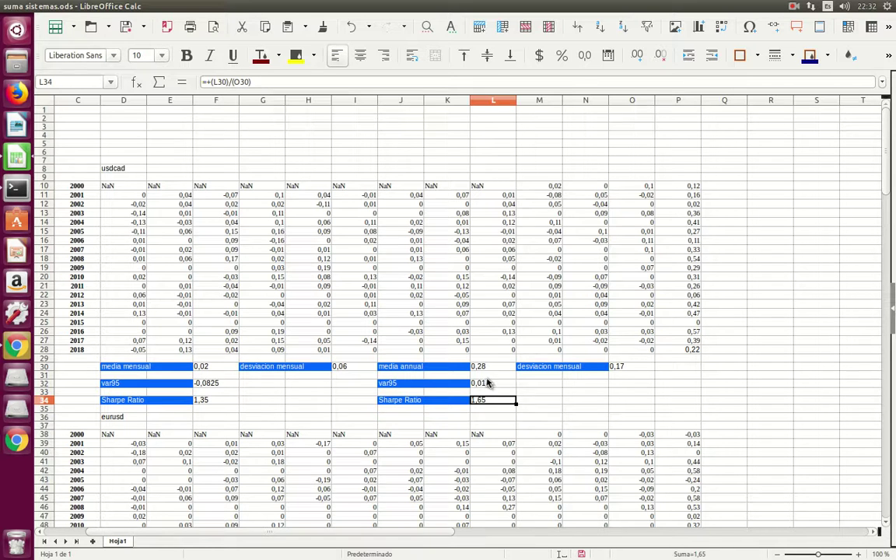
{"action": "left_click", "coordinate": [486, 385]}
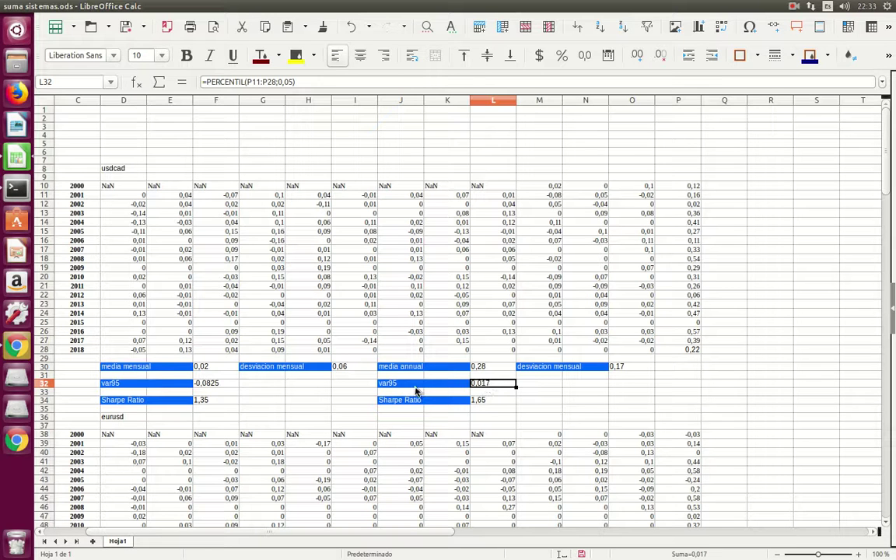
{"action": "left_click", "coordinate": [199, 386]}
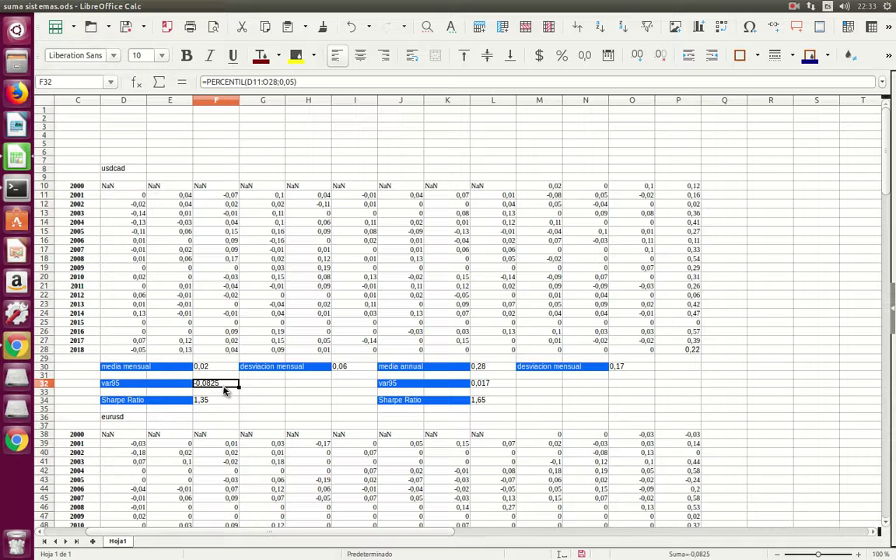
Go down through the eurusd table and examine its monthly Sharpe ratio in F62.
{"action": "key", "text": "Down"}
{"action": "key", "text": "Down"}
{"action": "key", "text": "Down"}
{"action": "key", "text": "Down"}
{"action": "key", "text": "Down"}
{"action": "key", "text": "Down"}
{"action": "key", "text": "Down"}
{"action": "key", "text": "Down"}
{"action": "key", "text": "Down"}
{"action": "key", "text": "Up"}
{"action": "key", "text": "Up"}
{"action": "key", "text": "Up"}
{"action": "key", "text": "Up"}
{"action": "key", "text": "Up"}
{"action": "key", "text": "Up"}
{"action": "key", "text": "Up"}
{"action": "key", "text": "Up"}
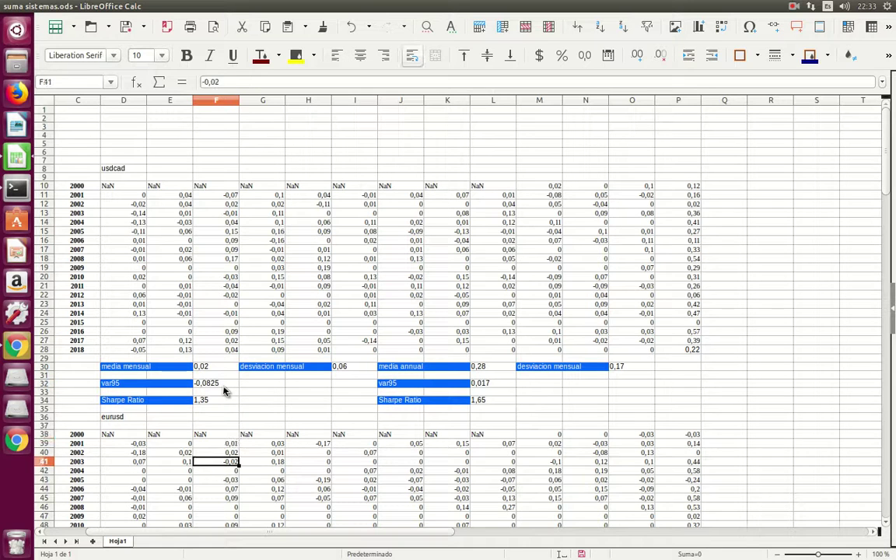
{"action": "key", "text": "Up"}
{"action": "key", "text": "Up"}
{"action": "key", "text": "Up"}
{"action": "key", "text": "Down"}
{"action": "key", "text": "Down"}
{"action": "key", "text": "Down"}
{"action": "key", "text": "Down"}
{"action": "key", "text": "Down"}
{"action": "key", "text": "Down"}
{"action": "key", "text": "Down"}
{"action": "key", "text": "Down"}
{"action": "key", "text": "Down"}
{"action": "key", "text": "Down"}
{"action": "key", "text": "Down"}
{"action": "key", "text": "Down"}
{"action": "key", "text": "Down"}
{"action": "key", "text": "Down"}
{"action": "key", "text": "Down"}
{"action": "key", "text": "Down"}
{"action": "key", "text": "Down"}
{"action": "key", "text": "Down"}
{"action": "key", "text": "Down"}
{"action": "key", "text": "Down"}
{"action": "key", "text": "Down"}
{"action": "key", "text": "Down"}
{"action": "key", "text": "Down"}
{"action": "key", "text": "Down"}
{"action": "key", "text": "Down"}
{"action": "key", "text": "Down"}
{"action": "key", "text": "Down"}
{"action": "key", "text": "Down"}
{"action": "key", "text": "Down"}
{"action": "key", "text": "Down"}
{"action": "key", "text": "Down"}
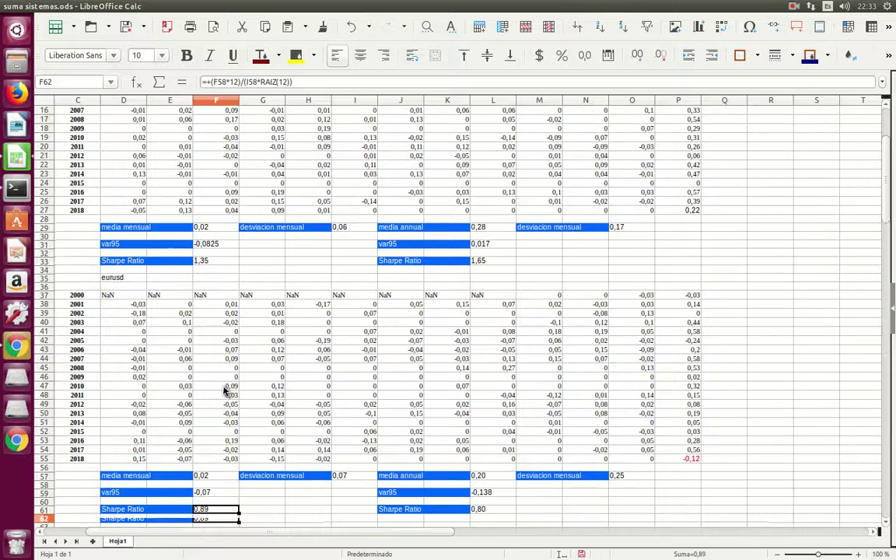
{"action": "key", "text": "Up"}
{"action": "key", "text": "Up"}
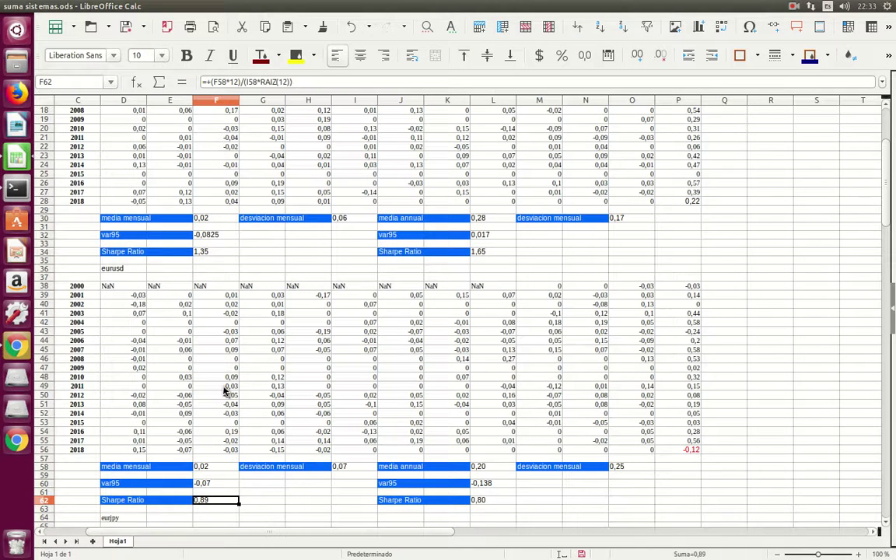
Check the eurusd table's annual Sharpe ratio in L62 and annual var95 in L60.
{"action": "key", "text": "Right"}
{"action": "key", "text": "Right"}
{"action": "key", "text": "Right"}
{"action": "key", "text": "Right"}
{"action": "key", "text": "Right"}
{"action": "key", "text": "Right"}
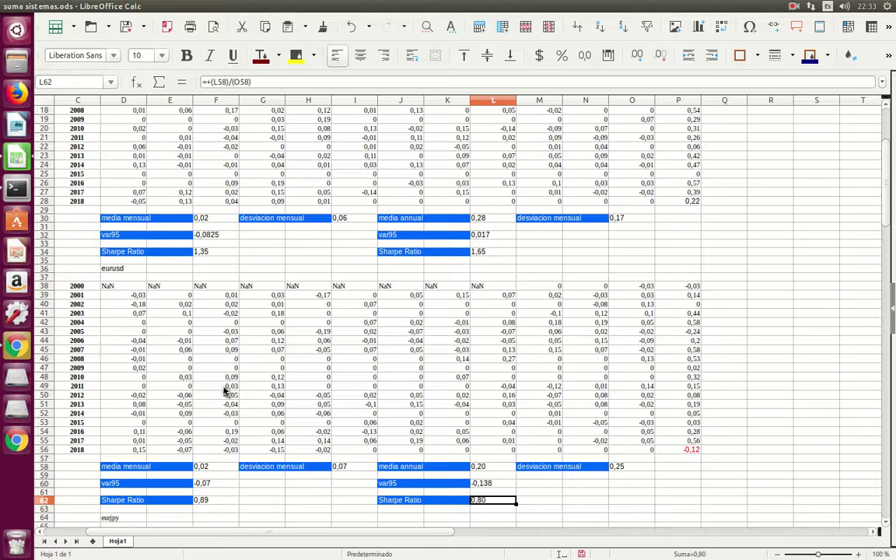
{"action": "key", "text": "Up"}
{"action": "key", "text": "Up"}
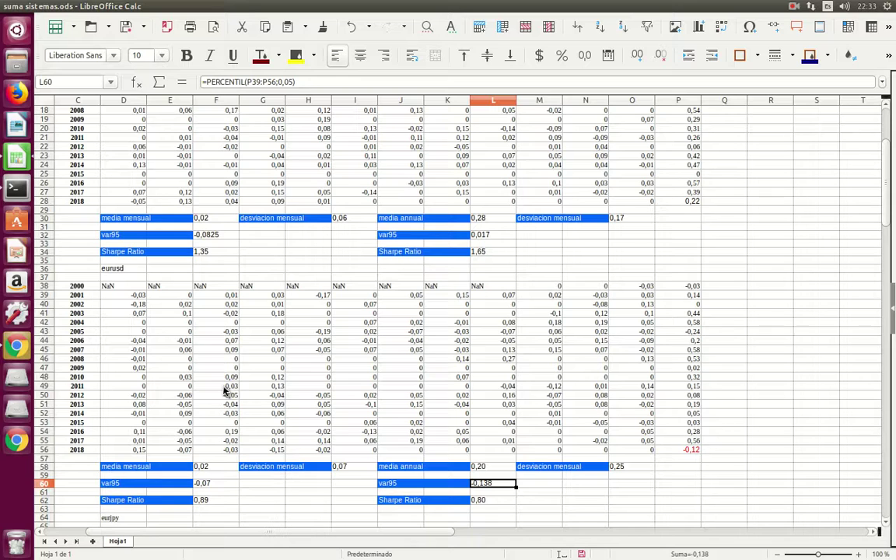
Go down to the eurjpy summary statistics and examine the monthly Sharpe ratio in F89.
{"action": "key", "text": "Down"}
{"action": "key", "text": "Down"}
{"action": "key", "text": "Down"}
{"action": "key", "text": "Down"}
{"action": "key", "text": "Down"}
{"action": "key", "text": "Down"}
{"action": "key", "text": "Down"}
{"action": "key", "text": "Down"}
{"action": "key", "text": "Down"}
{"action": "key", "text": "Down"}
{"action": "key", "text": "Down"}
{"action": "key", "text": "Down"}
{"action": "key", "text": "Down"}
{"action": "key", "text": "Down"}
{"action": "key", "text": "Down"}
{"action": "key", "text": "Down"}
{"action": "key", "text": "Down"}
{"action": "key", "text": "Down"}
{"action": "key", "text": "Down"}
{"action": "key", "text": "Down"}
{"action": "key", "text": "Up"}
{"action": "key", "text": "Up"}
{"action": "key", "text": "Up"}
{"action": "key", "text": "Left"}
{"action": "key", "text": "Left"}
{"action": "key", "text": "Left"}
{"action": "key", "text": "Left"}
{"action": "key", "text": "Left"}
{"action": "key", "text": "Left"}
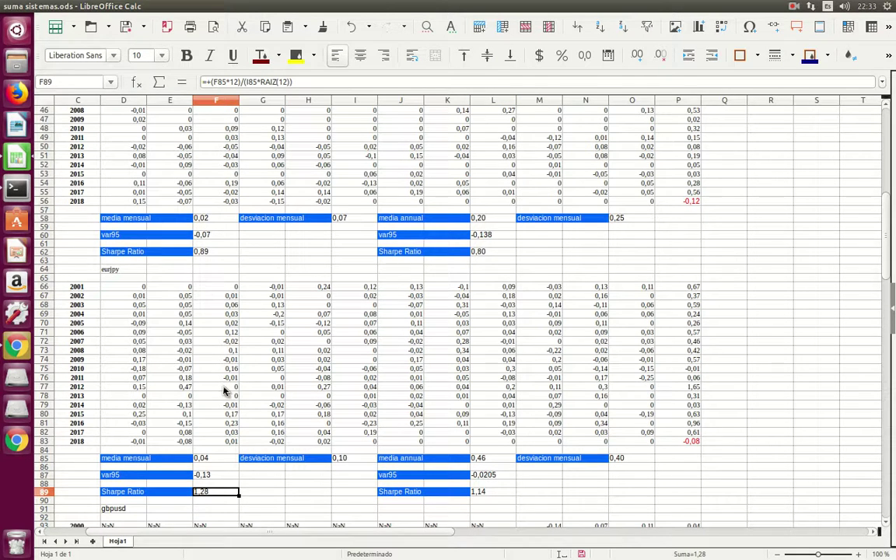
Compare the eurjpy table's monthly var95 in F87 with its annual var95 in L87.
{"action": "key", "text": "Up"}
{"action": "key", "text": "Up"}
{"action": "key", "text": "Right"}
{"action": "key", "text": "Right"}
{"action": "key", "text": "Right"}
{"action": "key", "text": "Right"}
{"action": "key", "text": "Right"}
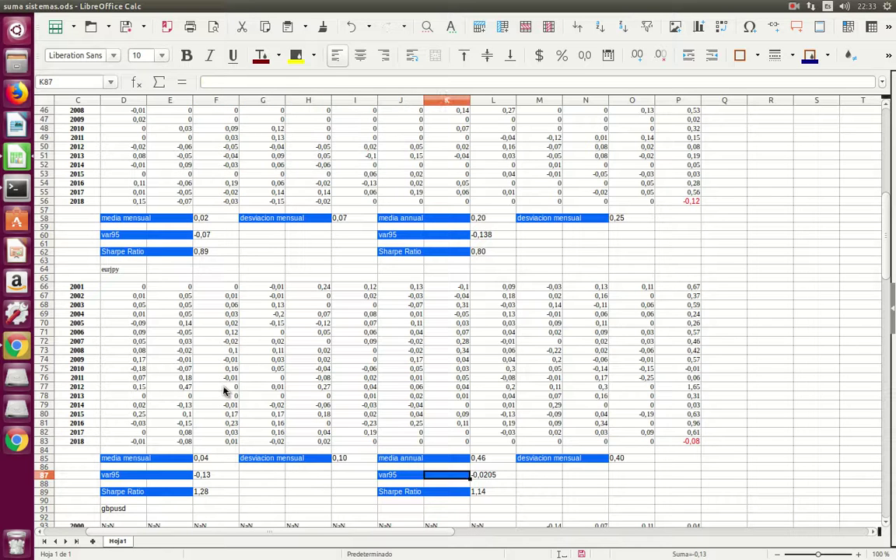
{"action": "key", "text": "Right"}
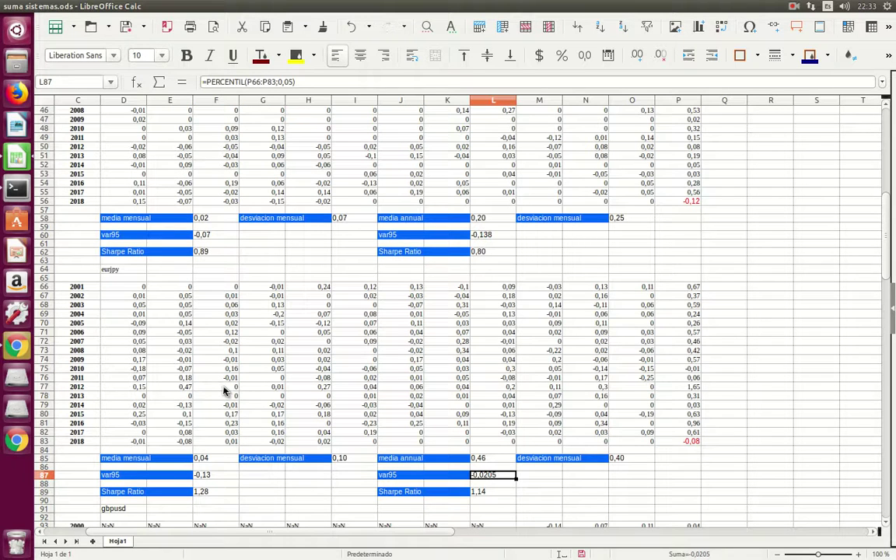
Go down to the gbpusd summary statistics and examine the monthly Sharpe ratio in F117.
{"action": "key", "text": "Down"}
{"action": "key", "text": "Down"}
{"action": "key", "text": "Down"}
{"action": "key", "text": "Down"}
{"action": "key", "text": "Down"}
{"action": "key", "text": "Down"}
{"action": "key", "text": "Down"}
{"action": "key", "text": "Down"}
{"action": "key", "text": "Down"}
{"action": "key", "text": "Down"}
{"action": "key", "text": "Down"}
{"action": "key", "text": "Down"}
{"action": "key", "text": "Down"}
{"action": "key", "text": "Down"}
{"action": "key", "text": "Down"}
{"action": "key", "text": "Down"}
{"action": "key", "text": "Down"}
{"action": "key", "text": "Down"}
{"action": "key", "text": "Down"}
{"action": "key", "text": "Down"}
{"action": "key", "text": "Down"}
{"action": "key", "text": "Down"}
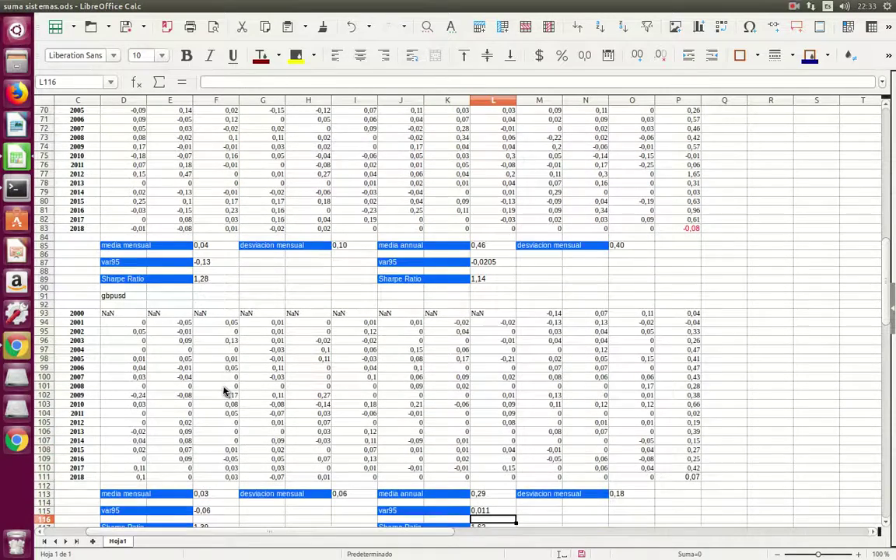
{"action": "key", "text": "Down"}
{"action": "key", "text": "Left"}
{"action": "key", "text": "Left"}
{"action": "key", "text": "Left"}
{"action": "key", "text": "Left"}
{"action": "key", "text": "Left"}
{"action": "key", "text": "Left"}
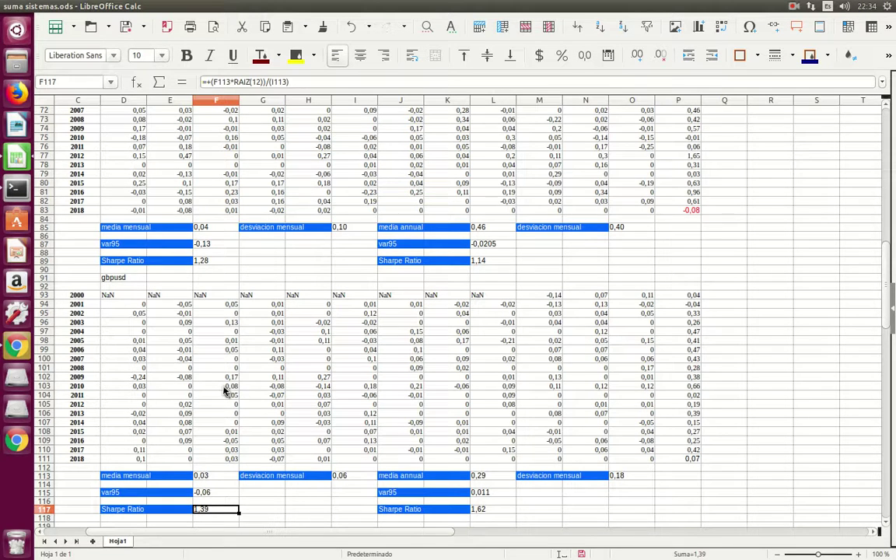
Check the gbpusd table's monthly var95 in F115 and annual Sharpe ratio in L117.
{"action": "key", "text": "Up"}
{"action": "key", "text": "Up"}
{"action": "key", "text": "Right"}
{"action": "key", "text": "Right"}
{"action": "key", "text": "Right"}
{"action": "key", "text": "Right"}
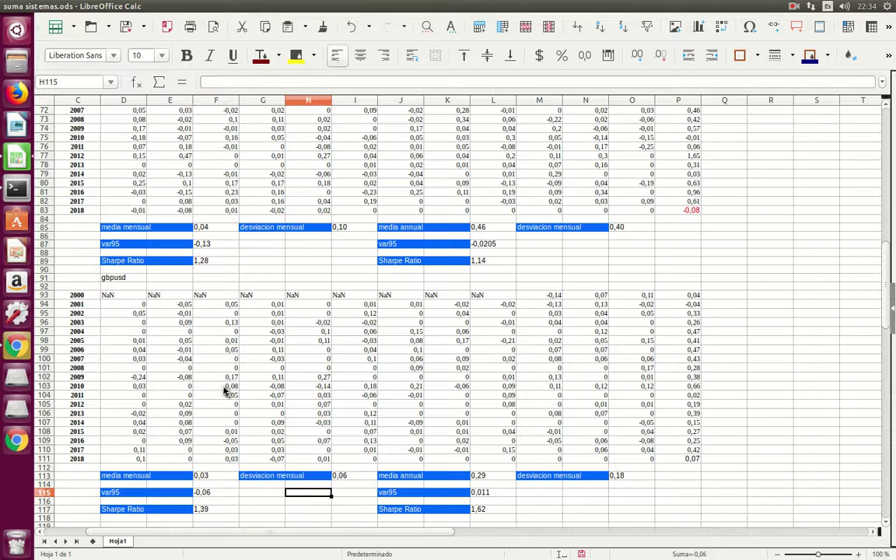
{"action": "key", "text": "Right"}
{"action": "key", "text": "Right"}
{"action": "key", "text": "Down"}
{"action": "key", "text": "Down"}
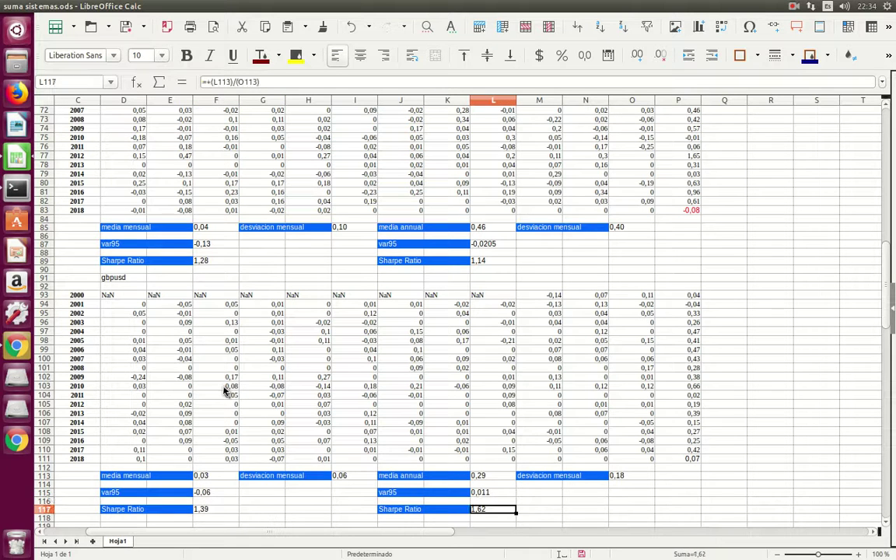
{"action": "key", "text": "Up"}
{"action": "key", "text": "Up"}
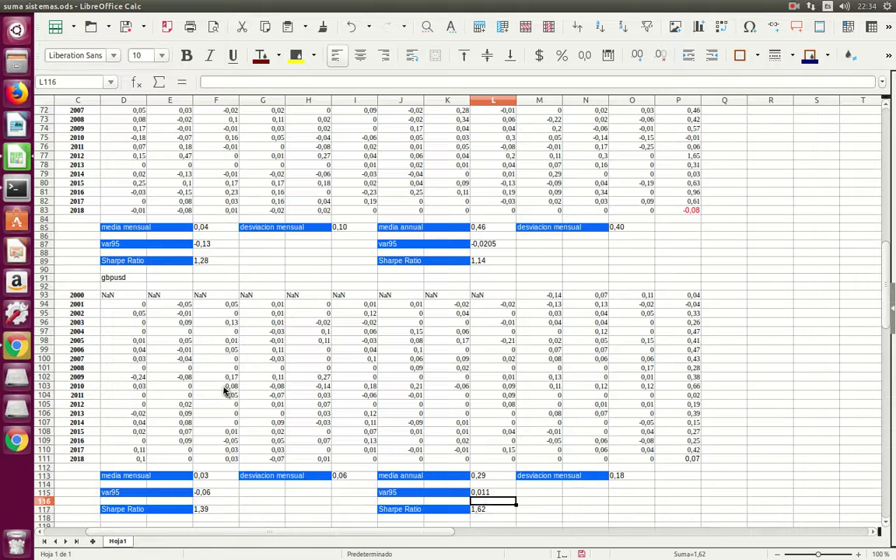
Go down to the combined table covering rows 120 to 137 and examine its monthly var95 in F141.
{"action": "key", "text": "Down"}
{"action": "key", "text": "Down"}
{"action": "key", "text": "Down"}
{"action": "key", "text": "Down"}
{"action": "key", "text": "Down"}
{"action": "key", "text": "Down"}
{"action": "key", "text": "Down"}
{"action": "key", "text": "Down"}
{"action": "key", "text": "Up"}
{"action": "key", "text": "Up"}
{"action": "key", "text": "Up"}
{"action": "key", "text": "Up"}
{"action": "key", "text": "Up"}
{"action": "key", "text": "Up"}
{"action": "key", "text": "Up"}
{"action": "key", "text": "Up"}
{"action": "key", "text": "Down"}
{"action": "key", "text": "Down"}
{"action": "key", "text": "Down"}
{"action": "key", "text": "Down"}
{"action": "key", "text": "Down"}
{"action": "key", "text": "Down"}
{"action": "key", "text": "Down"}
{"action": "key", "text": "Down"}
{"action": "key", "text": "Down"}
{"action": "key", "text": "Down"}
{"action": "key", "text": "Down"}
{"action": "key", "text": "Down"}
{"action": "key", "text": "Down"}
{"action": "key", "text": "Down"}
{"action": "key", "text": "Down"}
{"action": "key", "text": "Down"}
{"action": "key", "text": "Down"}
{"action": "key", "text": "Down"}
{"action": "key", "text": "Down"}
{"action": "key", "text": "Down"}
{"action": "key", "text": "Down"}
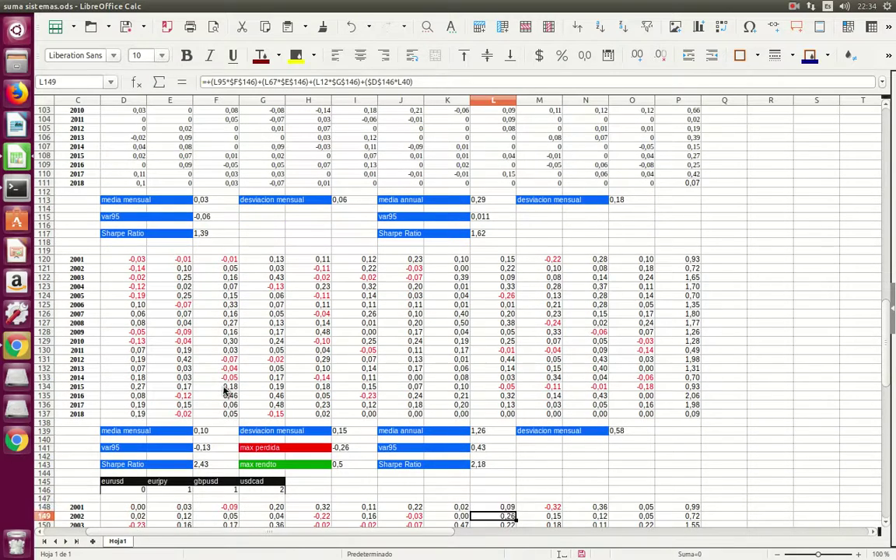
{"action": "key", "text": "Left"}
{"action": "key", "text": "Left"}
{"action": "key", "text": "Left"}
{"action": "key", "text": "Left"}
{"action": "key", "text": "Left"}
{"action": "key", "text": "Left"}
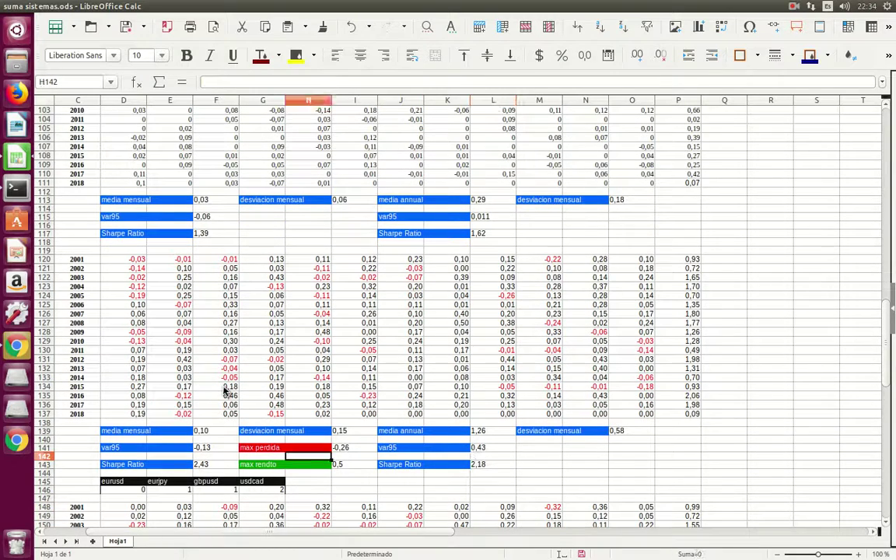
{"action": "key", "text": "Down"}
{"action": "key", "text": "Up"}
{"action": "key", "text": "Up"}
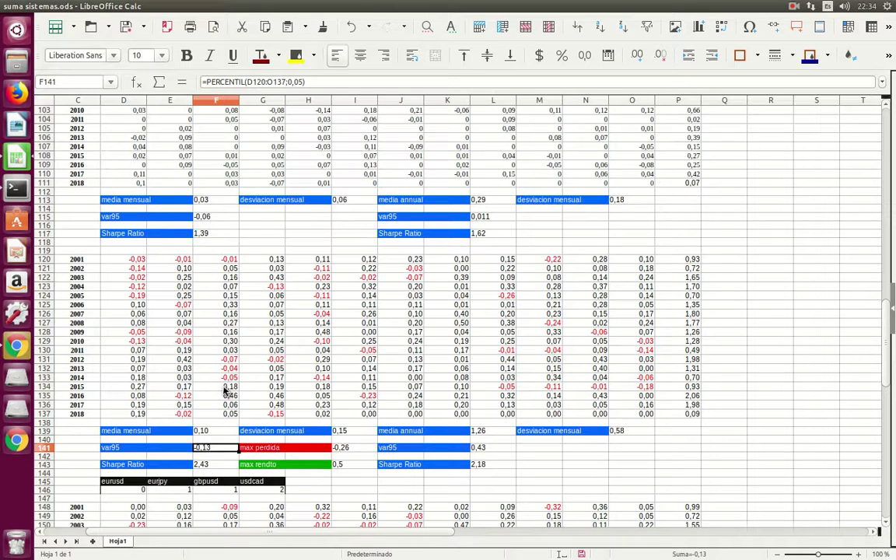
Check the combined table's annual var95 in L141 and annual Sharpe ratio in L143.
{"action": "key", "text": "Right"}
{"action": "key", "text": "Right"}
{"action": "key", "text": "Right"}
{"action": "key", "text": "Right"}
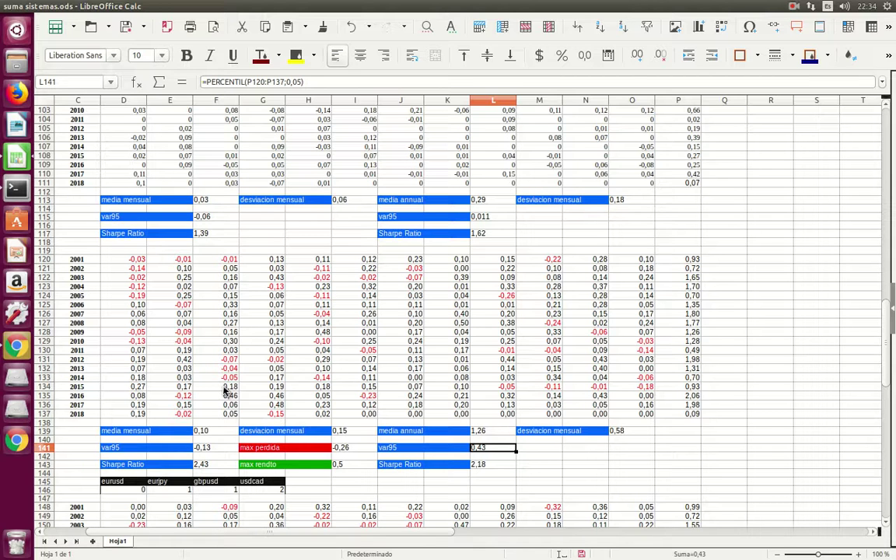
{"action": "key", "text": "Down"}
{"action": "key", "text": "Down"}
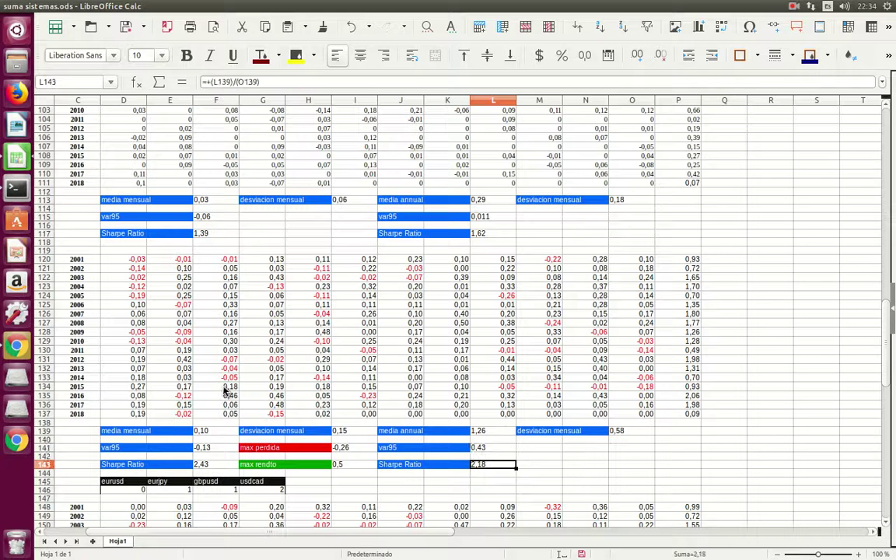
{"action": "key", "text": "Down"}
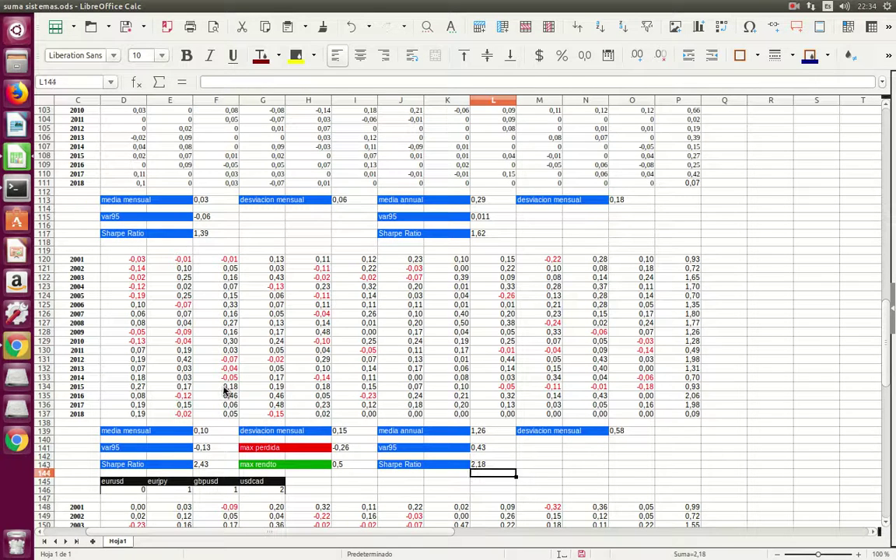
Review the weights assigned to eurusd, eurjpy, gbpusd and usdcad in D146:G146.
{"action": "key", "text": "Left"}
{"action": "key", "text": "Left"}
{"action": "key", "text": "Left"}
{"action": "key", "text": "Left"}
{"action": "key", "text": "Left"}
{"action": "key", "text": "Down"}
{"action": "key", "text": "Down"}
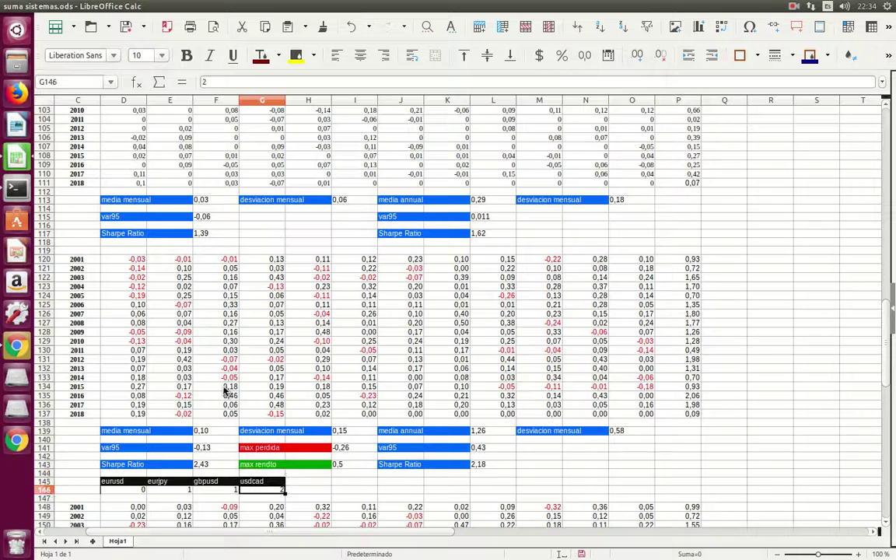
{"action": "key", "text": "Left"}
{"action": "key", "text": "Left"}
{"action": "key", "text": "Left"}
{"action": "key", "text": "Right"}
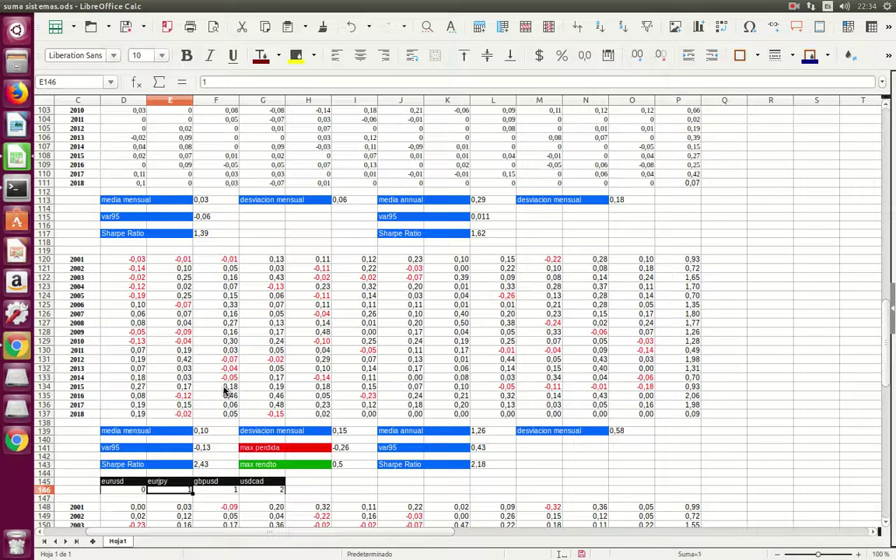
{"action": "key", "text": "Right"}
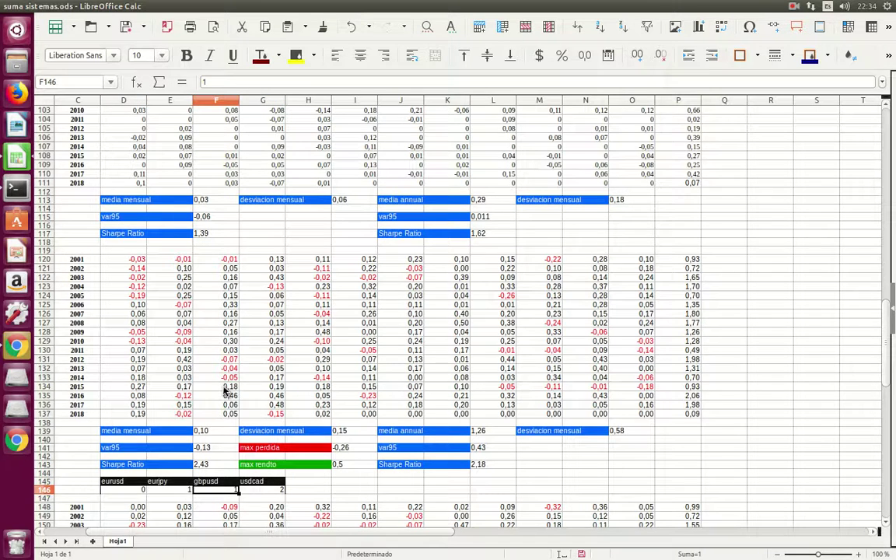
{"action": "key", "text": "Right"}
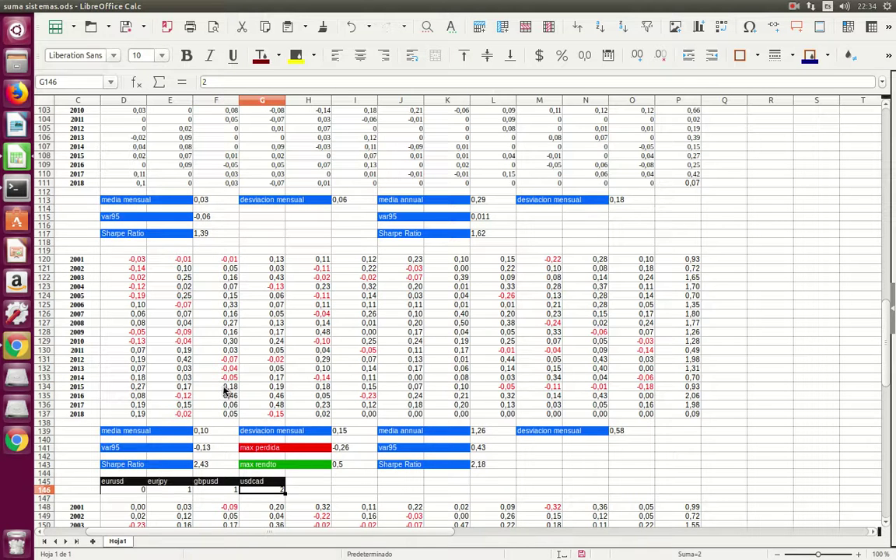
Go down through the weighted combined table below the weights and examine its monthly Sharpe ratio in F171.
{"action": "key", "text": "Down"}
{"action": "key", "text": "Down"}
{"action": "key", "text": "Down"}
{"action": "key", "text": "Down"}
{"action": "key", "text": "Down"}
{"action": "key", "text": "Down"}
{"action": "key", "text": "Down"}
{"action": "key", "text": "Down"}
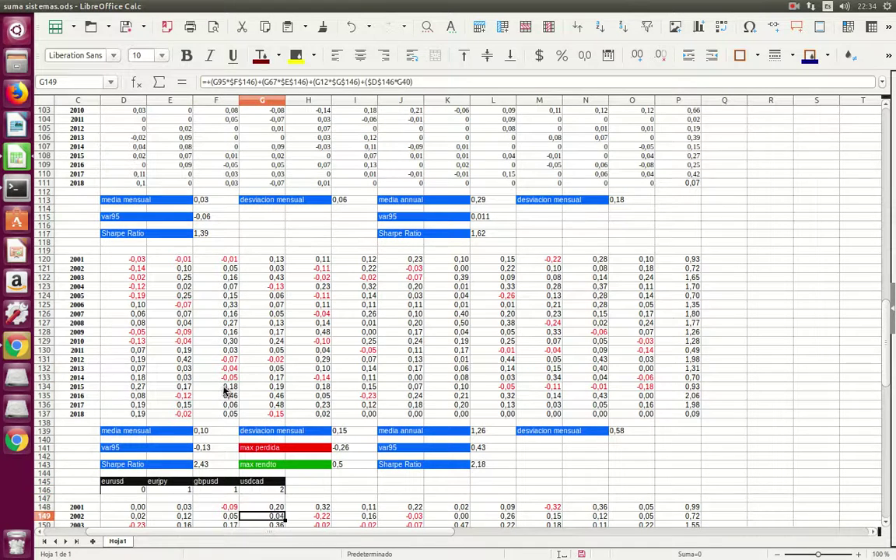
{"action": "key", "text": "Down"}
{"action": "key", "text": "Down"}
{"action": "key", "text": "Down"}
{"action": "key", "text": "Down"}
{"action": "key", "text": "Down"}
{"action": "key", "text": "Down"}
{"action": "key", "text": "Down"}
{"action": "key", "text": "Down"}
{"action": "key", "text": "Down"}
{"action": "key", "text": "Down"}
{"action": "key", "text": "Down"}
{"action": "key", "text": "Down"}
{"action": "key", "text": "Down"}
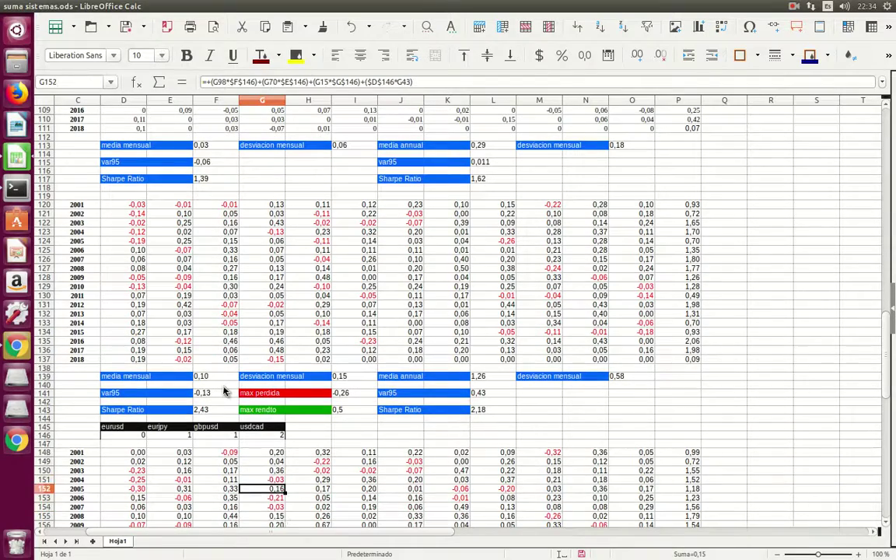
{"action": "key", "text": "Down"}
{"action": "key", "text": "Down"}
{"action": "key", "text": "Down"}
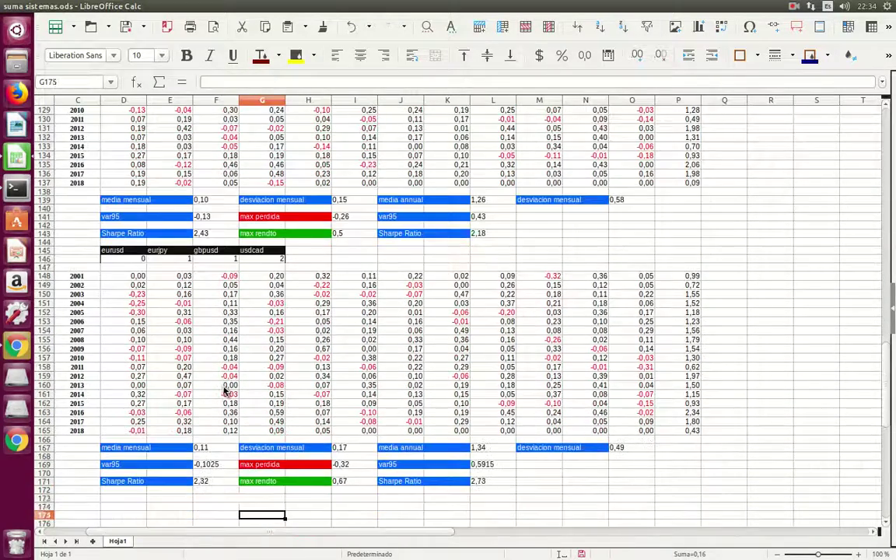
{"action": "key", "text": "Up"}
{"action": "key", "text": "Up"}
{"action": "key", "text": "Left"}
{"action": "key", "text": "Down"}
{"action": "key", "text": "Down"}
{"action": "key", "text": "Down"}
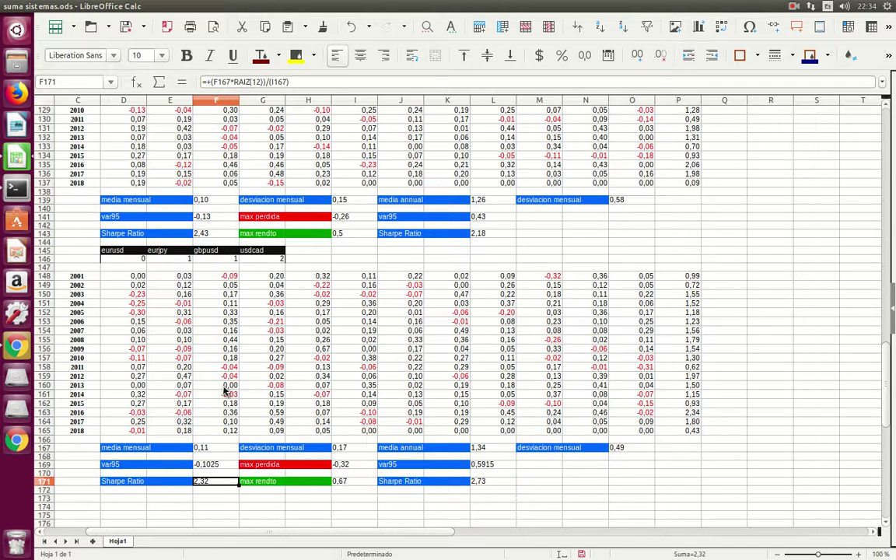
Check the weighted table's maximum return in I171 and maximum loss in I169, ending on the monthly var95 in F169.
{"action": "key", "text": "Right"}
{"action": "key", "text": "Right"}
{"action": "key", "text": "Right"}
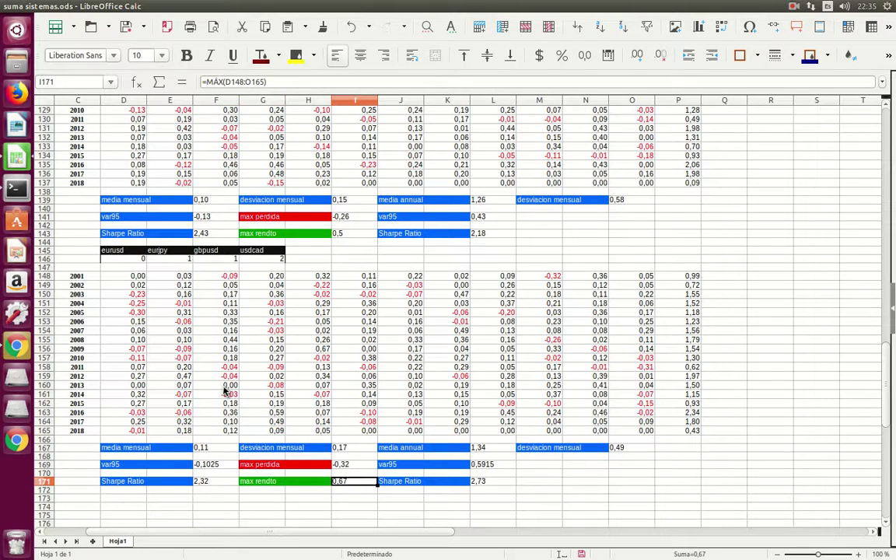
{"action": "key", "text": "Up"}
{"action": "key", "text": "Up"}
{"action": "key", "text": "Up"}
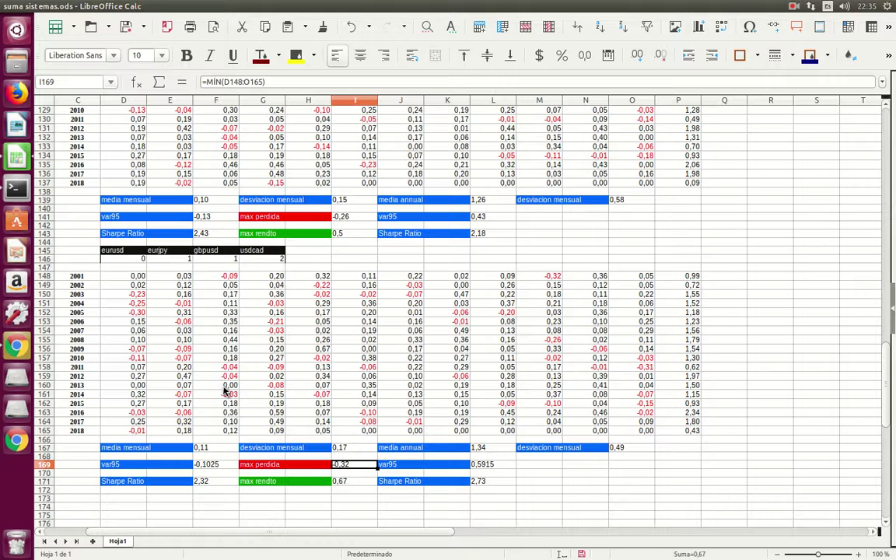
{"action": "key", "text": "Down"}
{"action": "key", "text": "Left"}
{"action": "key", "text": "Left"}
{"action": "key", "text": "Left"}
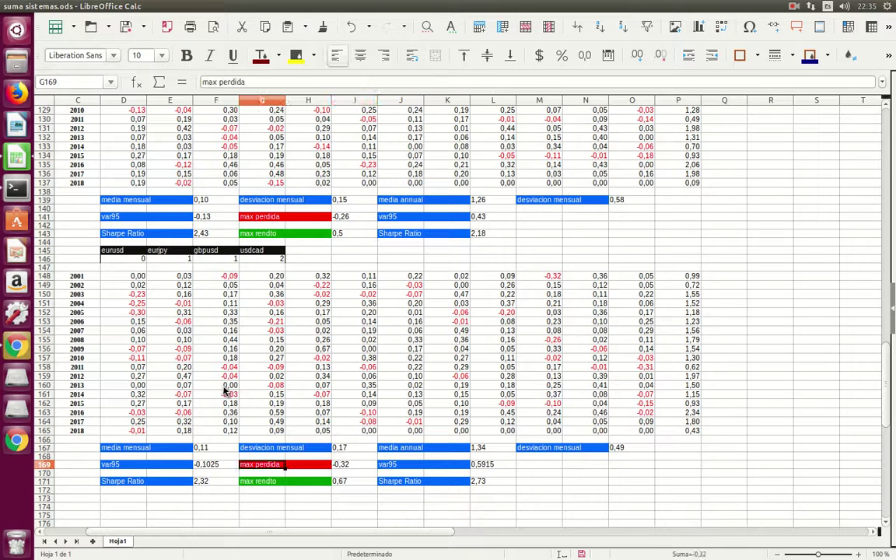
Examine the weighted table's annual var95 in L169 and annual Sharpe ratio in L171.
{"action": "key", "text": "Right"}
{"action": "key", "text": "Right"}
{"action": "key", "text": "Right"}
{"action": "key", "text": "Right"}
{"action": "key", "text": "Right"}
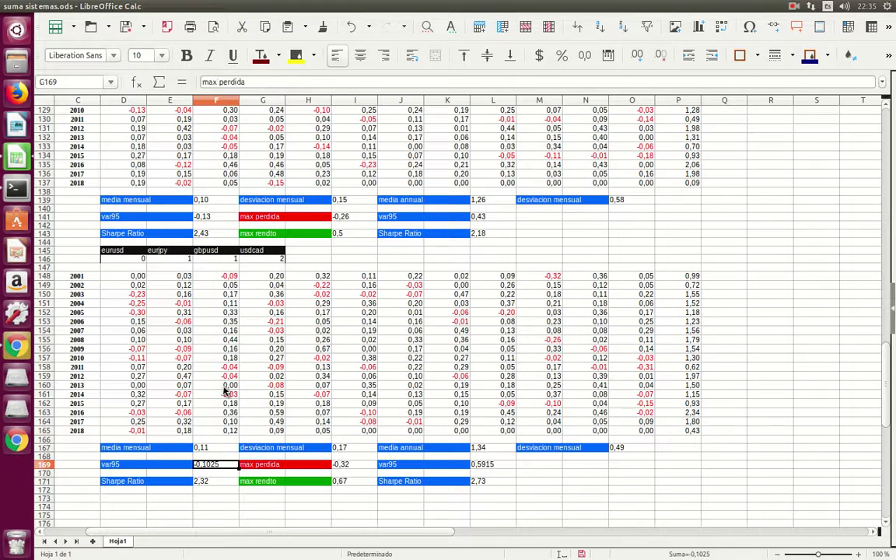
{"action": "key", "text": "Right"}
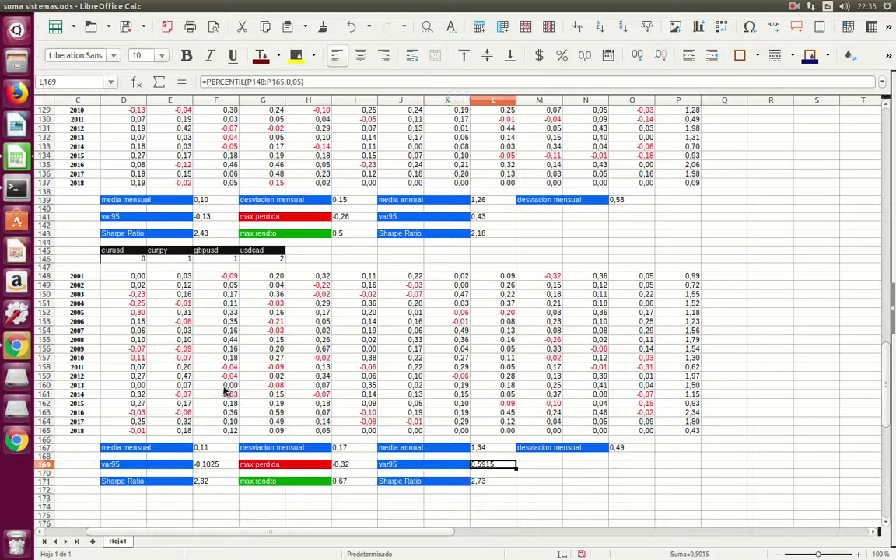
{"action": "key", "text": "Down"}
{"action": "key", "text": "Down"}
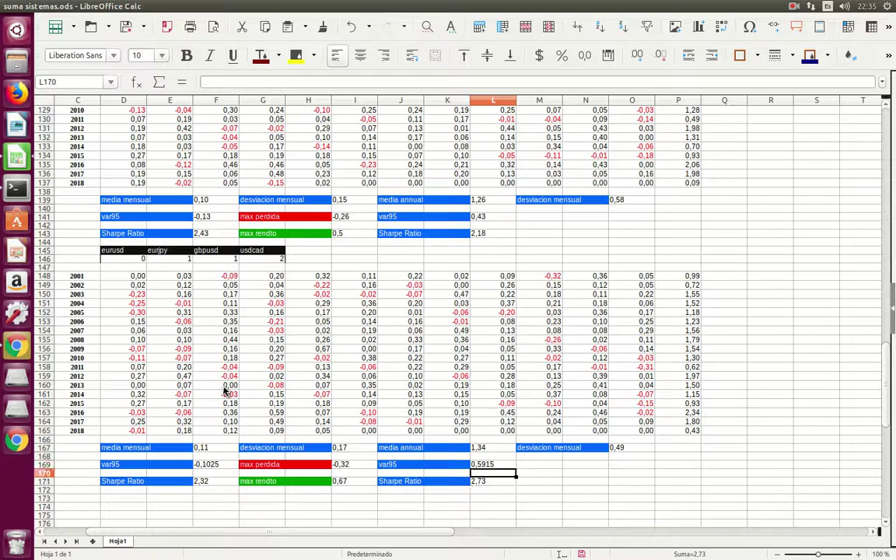
Recheck the weighted table's annual var95 in L169 and look at its annual mean in L167.
{"action": "key", "text": "Up"}
{"action": "key", "text": "Up"}
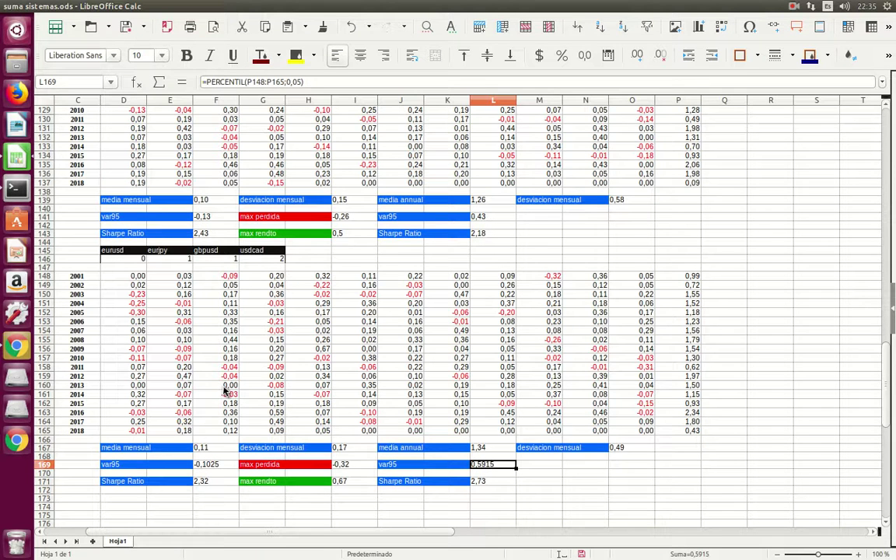
{"action": "key", "text": "Up"}
{"action": "key", "text": "Up"}
{"action": "key", "text": "Left"}
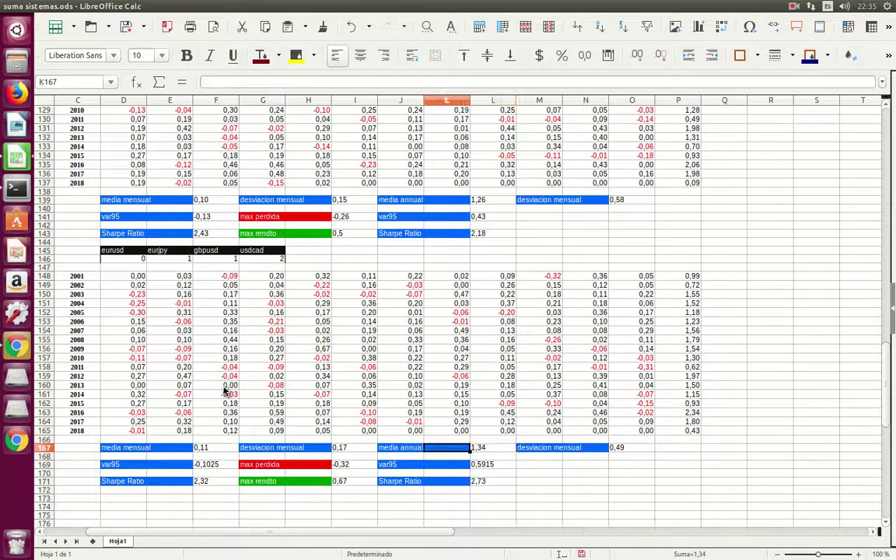
Set the weights of the combined table to 0 for eurjpy in E146 and 2 for gbpusd in F146.
{"action": "key", "text": "Left"}
{"action": "key", "text": "Left"}
{"action": "key", "text": "Left"}
{"action": "key", "text": "Left"}
{"action": "key", "text": "Left"}
{"action": "key", "text": "Left"}
{"action": "key", "text": "Left"}
{"action": "key", "text": "Left"}
{"action": "key", "text": "Left"}
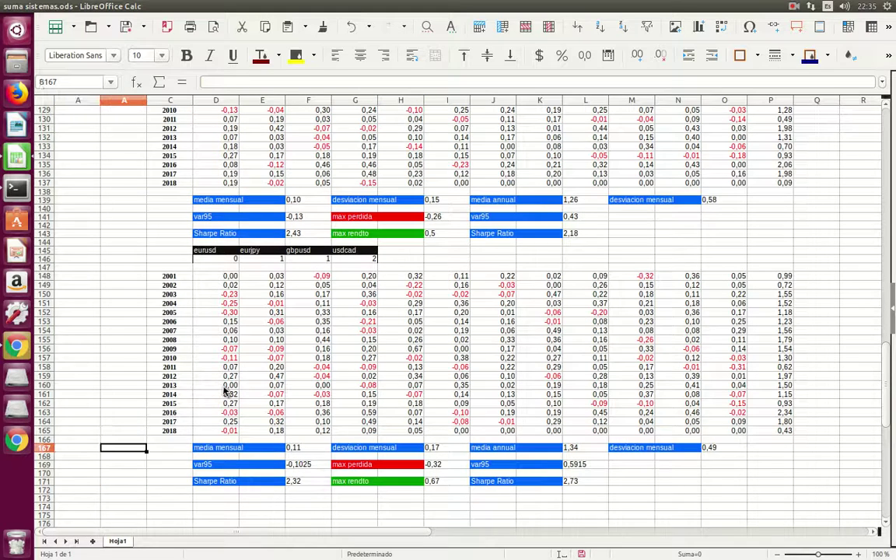
{"action": "key", "text": "Right"}
{"action": "key", "text": "Right"}
{"action": "key", "text": "Right"}
{"action": "key", "text": "Up"}
{"action": "key", "text": "Up"}
{"action": "key", "text": "Up"}
{"action": "key", "text": "Up"}
{"action": "key", "text": "Up"}
{"action": "key", "text": "Up"}
{"action": "key", "text": "Up"}
{"action": "key", "text": "Up"}
{"action": "key", "text": "Up"}
{"action": "key", "text": "Up"}
{"action": "key", "text": "Up"}
{"action": "key", "text": "Up"}
{"action": "key", "text": "Up"}
{"action": "key", "text": "Up"}
{"action": "key", "text": "Up"}
{"action": "key", "text": "Up"}
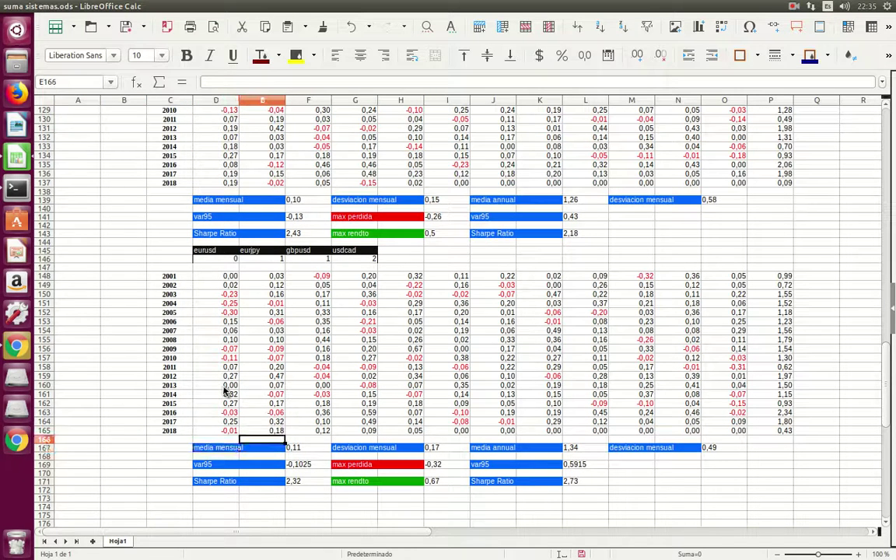
{"action": "key", "text": "Up"}
{"action": "key", "text": "Up"}
{"action": "key", "text": "Up"}
{"action": "key", "text": "Up"}
{"action": "key", "text": "Up"}
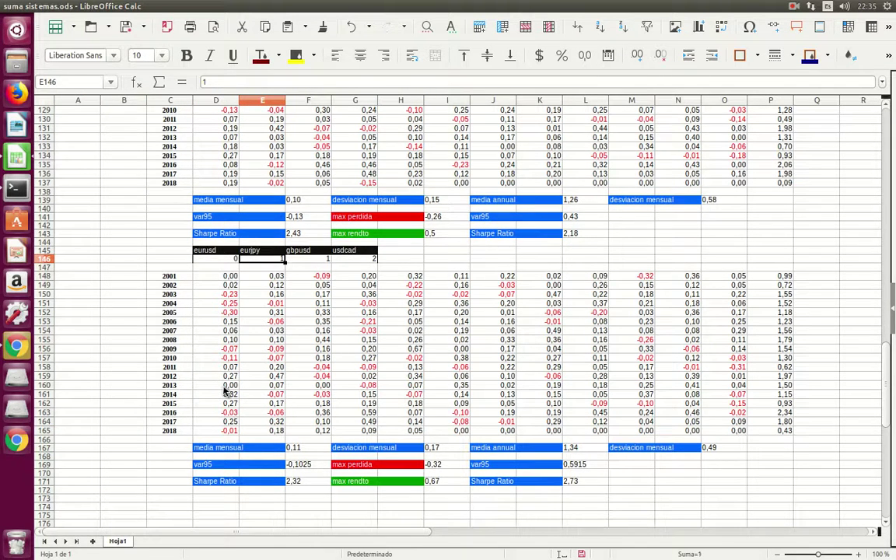
{"action": "type", "text": "0"}
{"action": "key", "text": "Tab"}
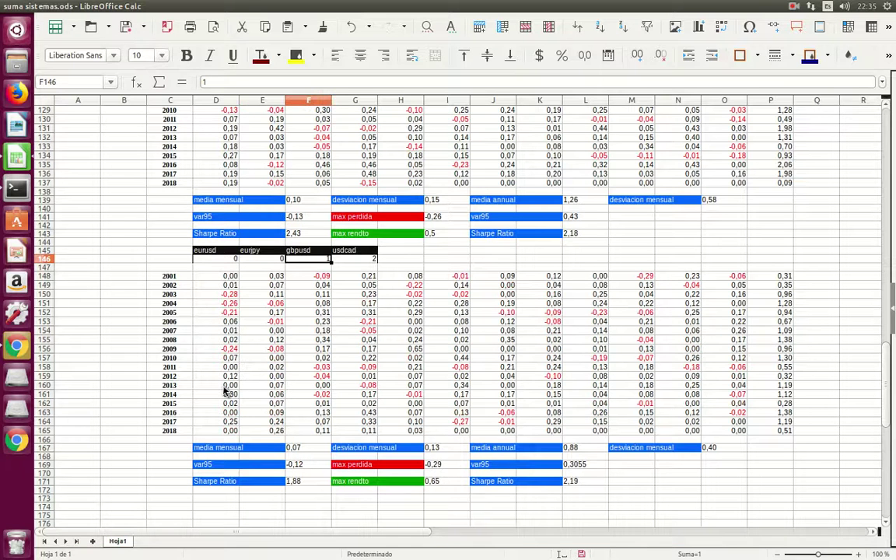
{"action": "type", "text": "2"}
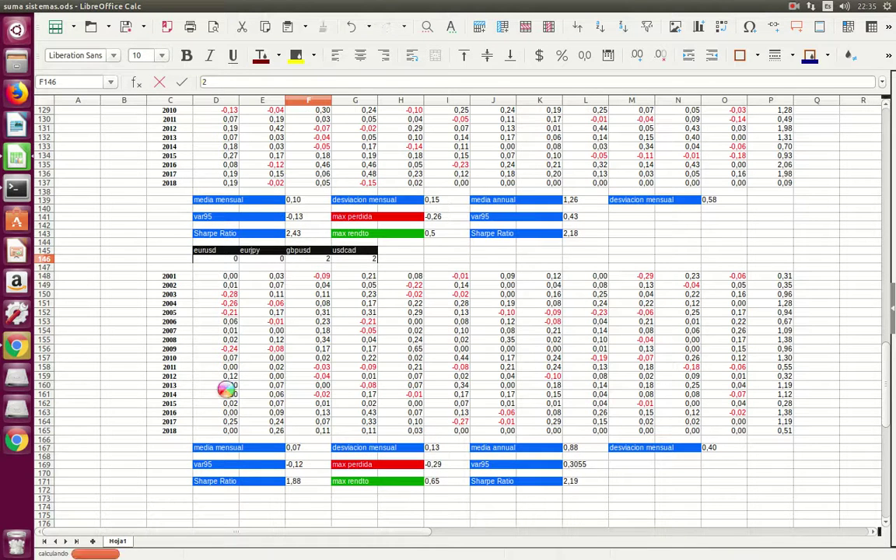
{"action": "key", "text": "Return"}
Go down through the recalculated weighted table and examine its monthly Sharpe ratio in F171.
{"action": "key", "text": "Down"}
{"action": "key", "text": "Down"}
{"action": "key", "text": "Down"}
{"action": "key", "text": "Down"}
{"action": "key", "text": "Down"}
{"action": "key", "text": "Down"}
{"action": "key", "text": "Down"}
{"action": "key", "text": "Down"}
{"action": "key", "text": "Down"}
{"action": "key", "text": "Down"}
{"action": "key", "text": "Down"}
{"action": "key", "text": "Down"}
{"action": "key", "text": "Down"}
{"action": "key", "text": "Down"}
{"action": "key", "text": "Down"}
{"action": "key", "text": "Down"}
{"action": "key", "text": "Down"}
{"action": "key", "text": "Down"}
{"action": "key", "text": "Down"}
{"action": "key", "text": "Down"}
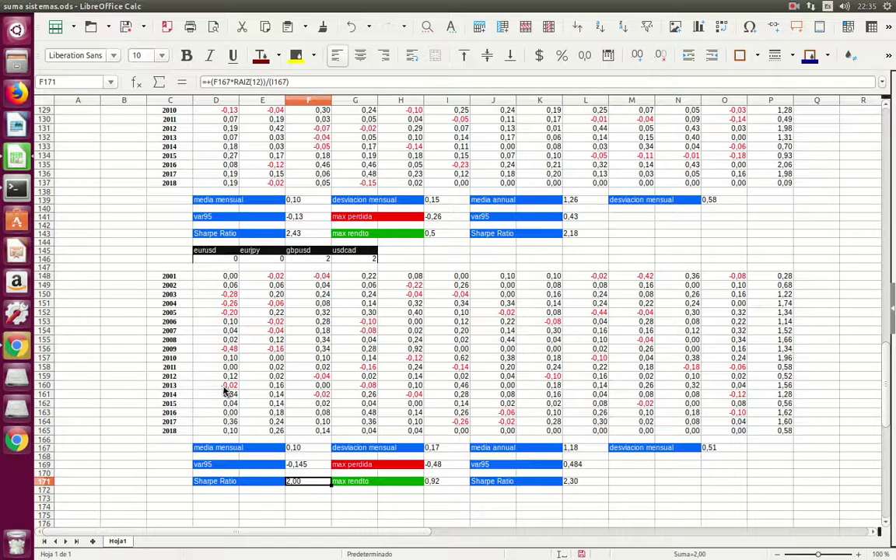
Check the weighted table's monthly var95 in F169, annual Sharpe ratio in L171 and annual var95 in L169.
{"action": "key", "text": "Up"}
{"action": "key", "text": "Up"}
{"action": "key", "text": "Right"}
{"action": "key", "text": "Right"}
{"action": "key", "text": "Right"}
{"action": "key", "text": "Right"}
{"action": "key", "text": "Right"}
{"action": "key", "text": "Right"}
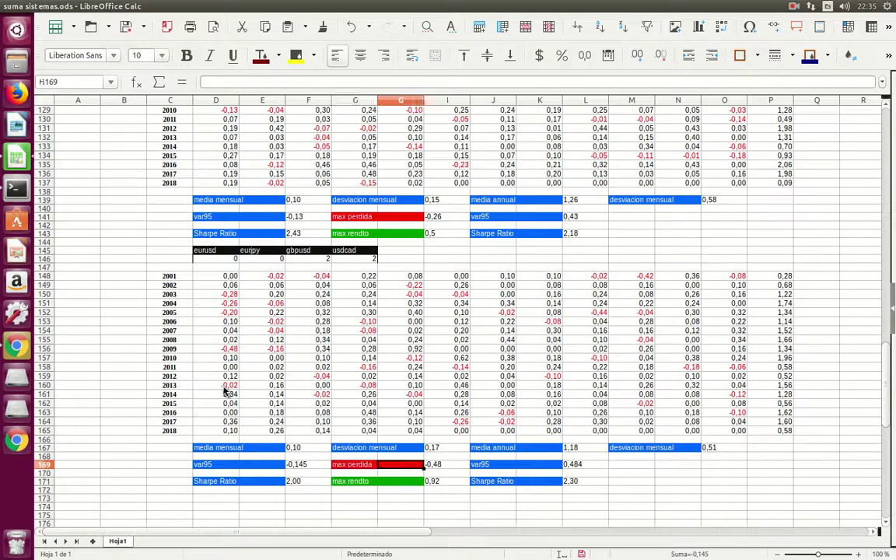
{"action": "key", "text": "Down"}
{"action": "key", "text": "Down"}
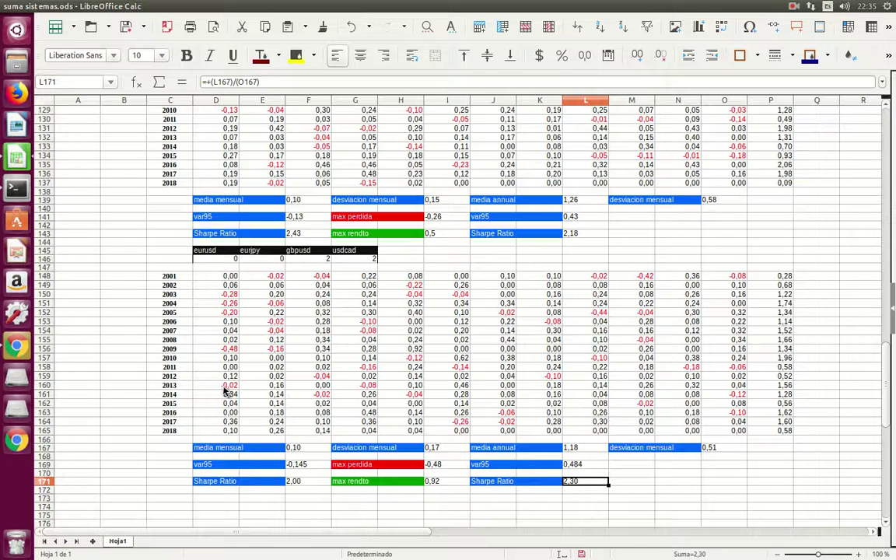
{"action": "key", "text": "Up"}
{"action": "key", "text": "Up"}
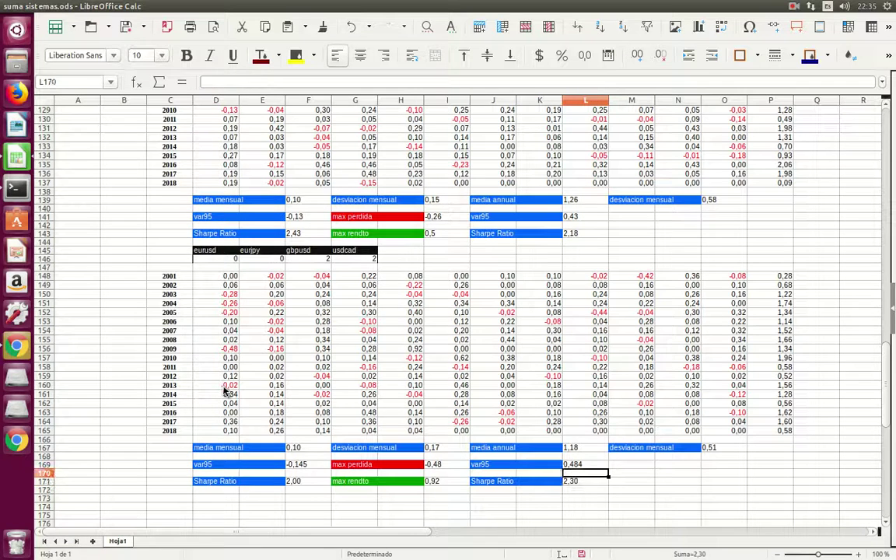
Set both the eurjpy weight in E146 and the gbpusd weight in F146 to 1.
{"action": "key", "text": "Left"}
{"action": "key", "text": "Left"}
{"action": "key", "text": "Left"}
{"action": "key", "text": "Left"}
{"action": "key", "text": "Left"}
{"action": "key", "text": "Left"}
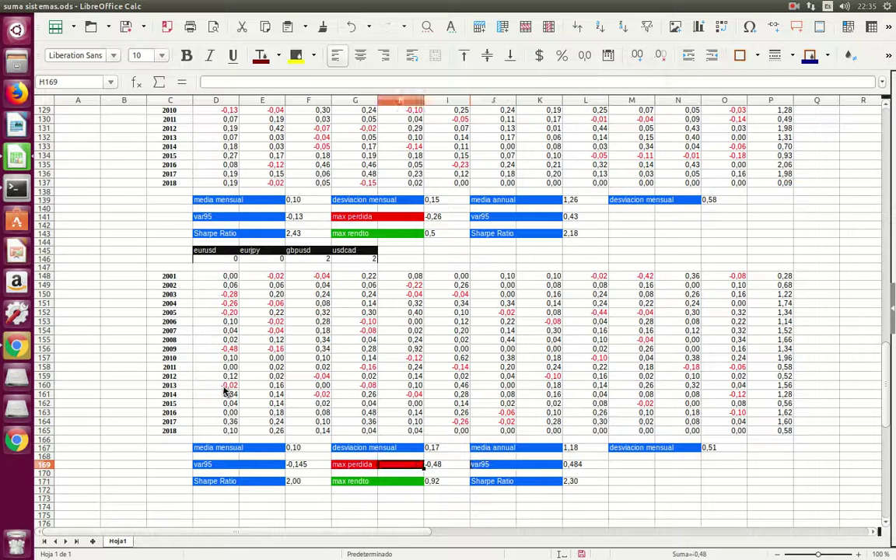
{"action": "key", "text": "Up"}
{"action": "key", "text": "Up"}
{"action": "key", "text": "Up"}
{"action": "key", "text": "Up"}
{"action": "key", "text": "Up"}
{"action": "key", "text": "Up"}
{"action": "key", "text": "Up"}
{"action": "key", "text": "Up"}
{"action": "key", "text": "Up"}
{"action": "key", "text": "Up"}
{"action": "key", "text": "Up"}
{"action": "key", "text": "Up"}
{"action": "key", "text": "Up"}
{"action": "key", "text": "Up"}
{"action": "key", "text": "Up"}
{"action": "key", "text": "Up"}
{"action": "key", "text": "Up"}
{"action": "key", "text": "Up"}
{"action": "key", "text": "Up"}
{"action": "key", "text": "Up"}
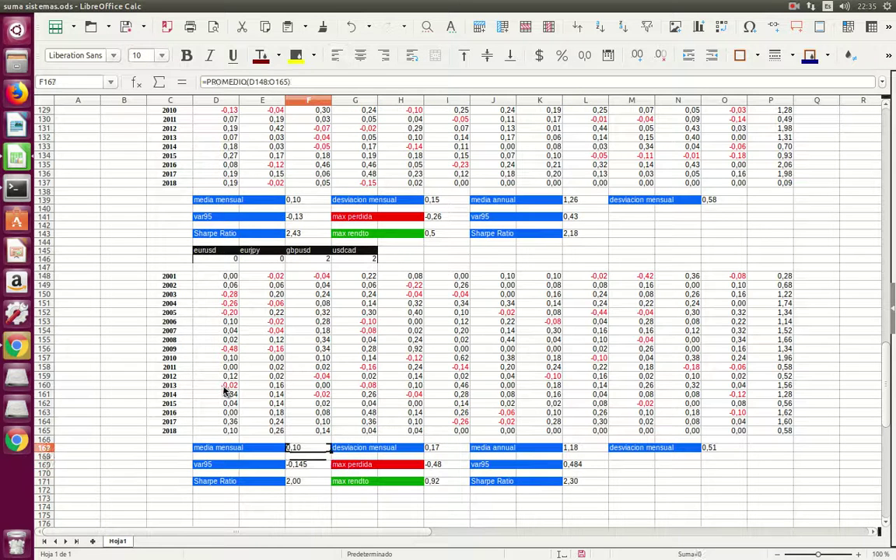
{"action": "key", "text": "Left"}
{"action": "type", "text": "1"}
{"action": "key", "text": "Right"}
{"action": "type", "text": "1"}
{"action": "key", "text": "Return"}
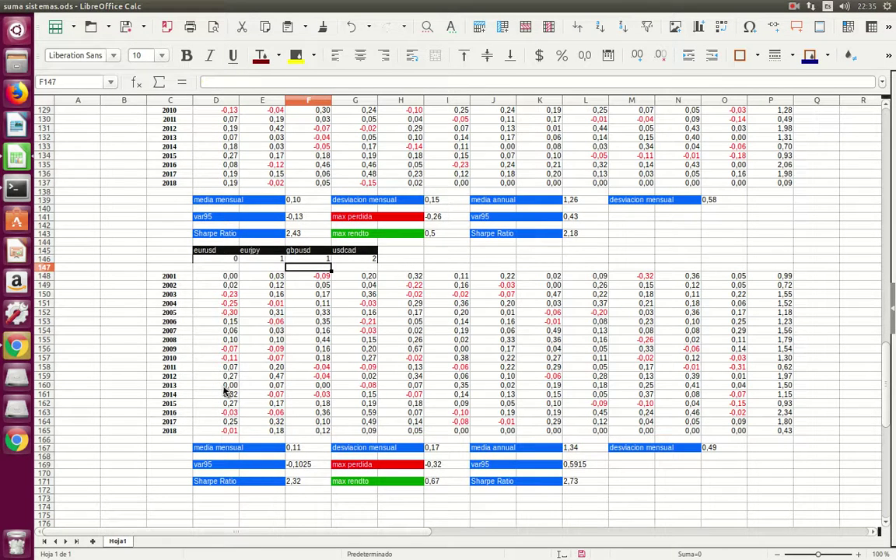
Set the eurjpy weight in E146 to 2 and the gbpusd weight in F146 to 0.
{"action": "key", "text": "Up"}
{"action": "key", "text": "Left"}
{"action": "type", "text": "2"}
{"action": "key", "text": "Right"}
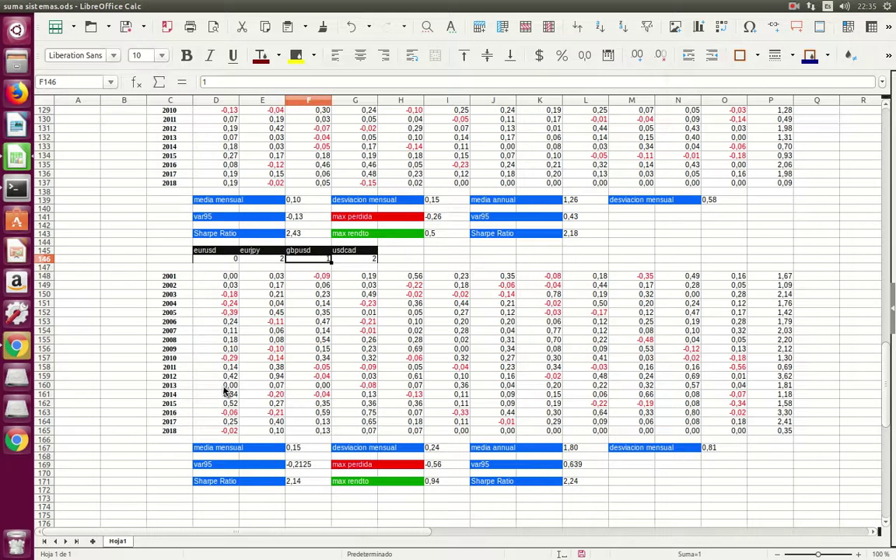
{"action": "type", "text": "0"}
{"action": "key", "text": "Return"}
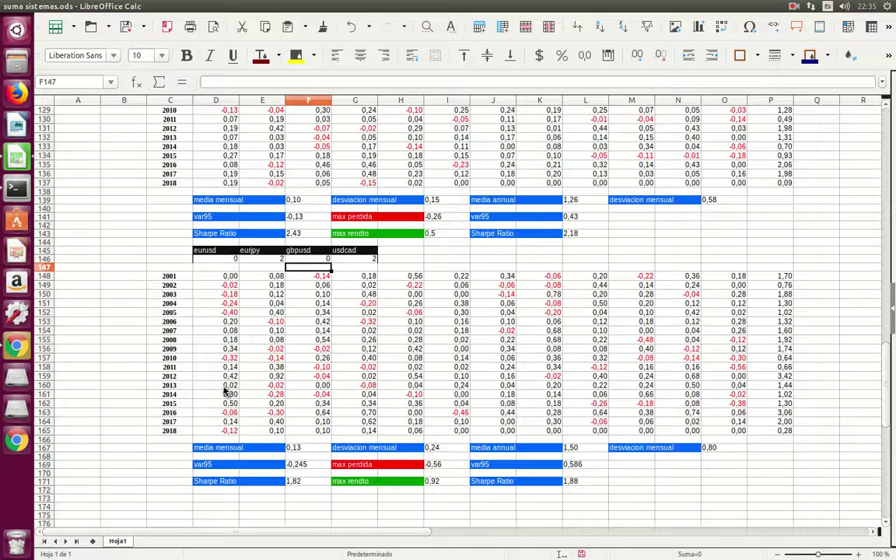
Go down through the weighted table and examine the statistics beneath its 2018 row for the eurjpy and usdcad combination.
{"action": "key", "text": "Down"}
{"action": "key", "text": "Down"}
{"action": "key", "text": "Down"}
{"action": "key", "text": "Down"}
{"action": "key", "text": "Down"}
{"action": "key", "text": "Down"}
{"action": "key", "text": "Down"}
{"action": "key", "text": "Down"}
{"action": "key", "text": "Down"}
{"action": "key", "text": "Down"}
{"action": "key", "text": "Down"}
{"action": "key", "text": "Down"}
{"action": "key", "text": "Down"}
{"action": "key", "text": "Down"}
{"action": "key", "text": "Down"}
{"action": "key", "text": "Down"}
{"action": "key", "text": "Down"}
{"action": "key", "text": "Down"}
{"action": "key", "text": "Down"}
{"action": "key", "text": "Down"}
Return to the weights row and set eurjpy and gbpusd back to 1 each.
{"action": "key", "text": "Up"}
{"action": "key", "text": "Up"}
{"action": "key", "text": "Up"}
{"action": "key", "text": "Up"}
{"action": "key", "text": "Up"}
{"action": "key", "text": "Up"}
{"action": "key", "text": "Up"}
{"action": "key", "text": "Up"}
{"action": "key", "text": "Up"}
{"action": "key", "text": "Up"}
{"action": "key", "text": "Up"}
{"action": "key", "text": "Up"}
{"action": "key", "text": "Up"}
{"action": "key", "text": "Up"}
{"action": "key", "text": "Up"}
{"action": "key", "text": "Up"}
{"action": "key", "text": "Up"}
{"action": "key", "text": "Up"}
{"action": "key", "text": "Up"}
{"action": "key", "text": "Up"}
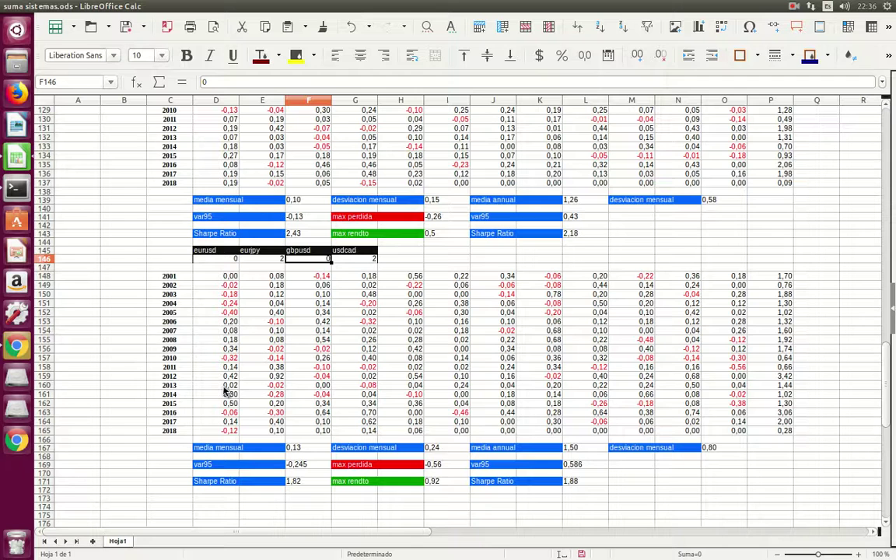
{"action": "key", "text": "Left"}
{"action": "type", "text": "1"}
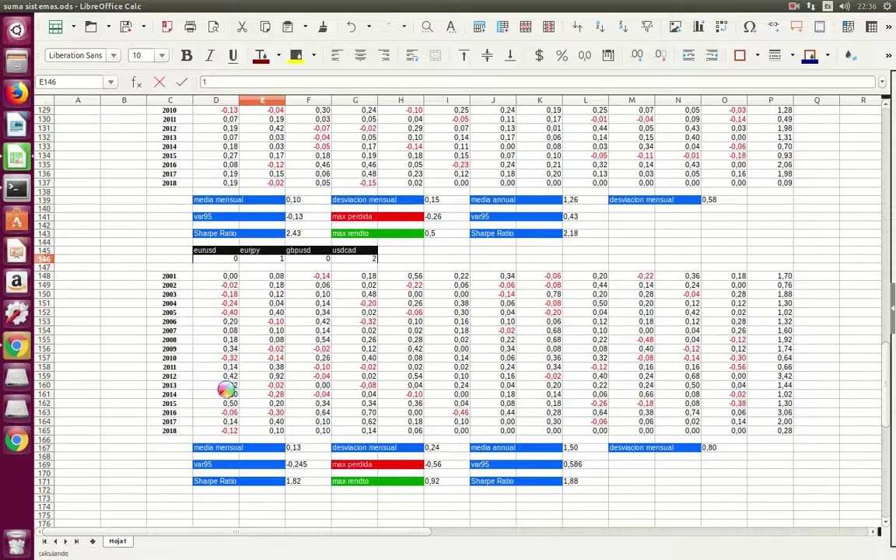
{"action": "key", "text": "Tab"}
{"action": "type", "text": "1"}
{"action": "key", "text": "Tab"}
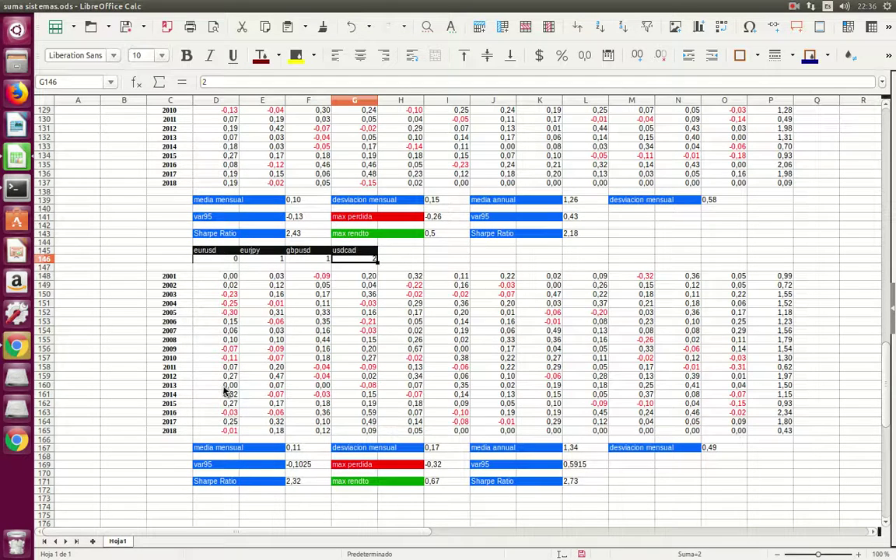
Go down through the weighted table and examine the statistics beneath it for the eurjpy, gbpusd and usdcad combination.
{"action": "key", "text": "Down"}
{"action": "key", "text": "Down"}
{"action": "key", "text": "Down"}
{"action": "key", "text": "Down"}
{"action": "key", "text": "Down"}
{"action": "key", "text": "Down"}
{"action": "key", "text": "Down"}
{"action": "key", "text": "Down"}
{"action": "key", "text": "Down"}
{"action": "key", "text": "Down"}
{"action": "key", "text": "Down"}
{"action": "key", "text": "Down"}
{"action": "key", "text": "Down"}
{"action": "key", "text": "Down"}
{"action": "key", "text": "Down"}
{"action": "key", "text": "Down"}
{"action": "key", "text": "Down"}
{"action": "key", "text": "Down"}
{"action": "key", "text": "Down"}
{"action": "key", "text": "Down"}
{"action": "key", "text": "Up"}
{"action": "key", "text": "Down"}
{"action": "key", "text": "Down"}
{"action": "key", "text": "Down"}
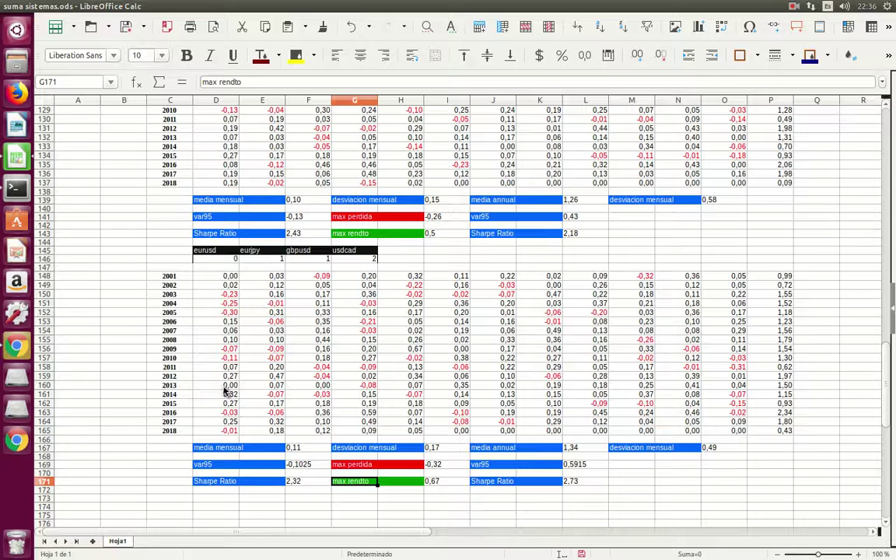
Go back up through the combined, gbpusd, eurjpy and eurusd tables to the start of the sheet.
{"action": "key", "text": "Up"}
{"action": "key", "text": "Up"}
{"action": "key", "text": "Up"}
{"action": "key", "text": "Up"}
{"action": "key", "text": "Up"}
{"action": "key", "text": "Up"}
{"action": "key", "text": "Up"}
{"action": "key", "text": "Up"}
{"action": "key", "text": "Up"}
{"action": "key", "text": "Up"}
{"action": "key", "text": "Up"}
{"action": "key", "text": "Up"}
{"action": "key", "text": "Up"}
{"action": "key", "text": "Up"}
{"action": "key", "text": "Up"}
{"action": "key", "text": "Up"}
{"action": "key", "text": "Up"}
{"action": "key", "text": "Up"}
{"action": "key", "text": "Up"}
{"action": "key", "text": "Up"}
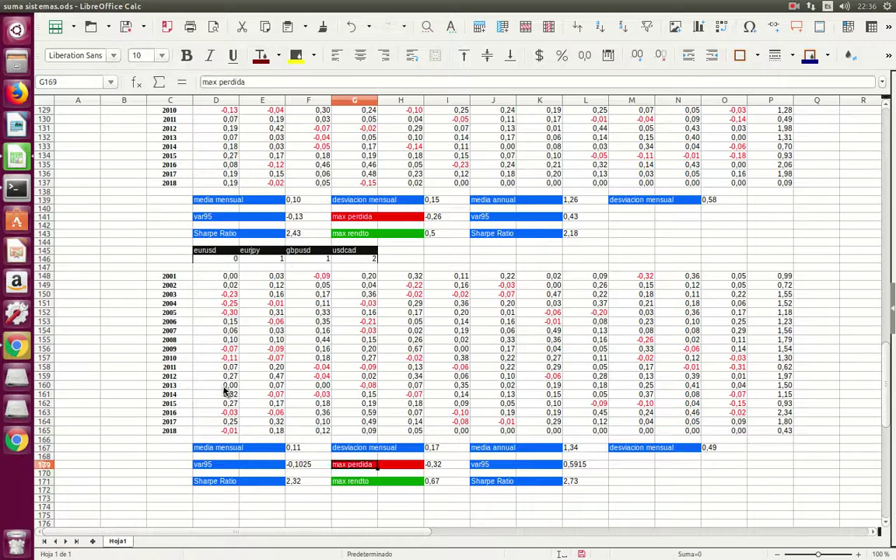
{"action": "key", "text": "Up"}
{"action": "key", "text": "Up"}
{"action": "key", "text": "Up"}
{"action": "key", "text": "Up"}
{"action": "key", "text": "Up"}
{"action": "key", "text": "Up"}
{"action": "key", "text": "Up"}
{"action": "key", "text": "Up"}
{"action": "key", "text": "Up"}
{"action": "key", "text": "Up"}
{"action": "key", "text": "Up"}
{"action": "key", "text": "Up"}
{"action": "key", "text": "Up"}
{"action": "key", "text": "Up"}
{"action": "key", "text": "Up"}
{"action": "key", "text": "Up"}
{"action": "key", "text": "Up"}
{"action": "key", "text": "Up"}
{"action": "key", "text": "Up"}
{"action": "key", "text": "Up"}
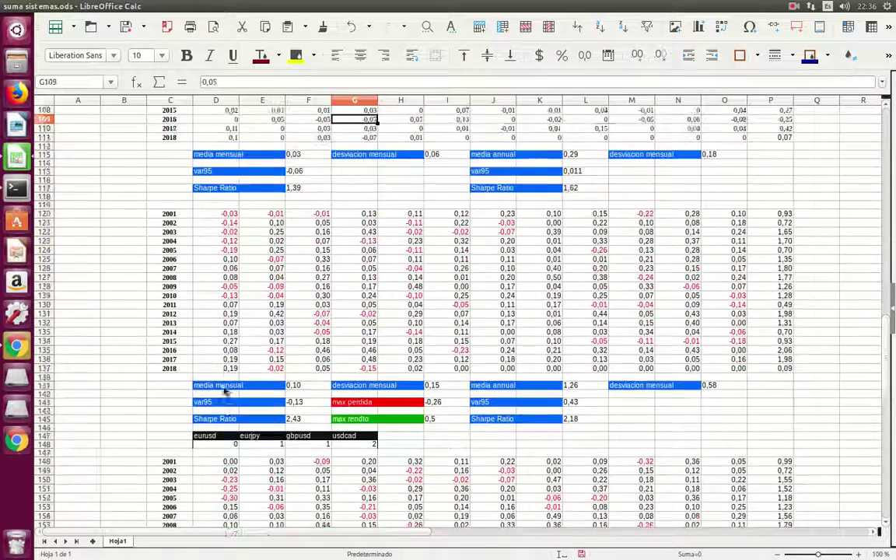
{"action": "key", "text": "Up"}
{"action": "key", "text": "Up"}
{"action": "key", "text": "Up"}
{"action": "key", "text": "Up"}
{"action": "key", "text": "Up"}
{"action": "key", "text": "Up"}
{"action": "key", "text": "Up"}
{"action": "key", "text": "Up"}
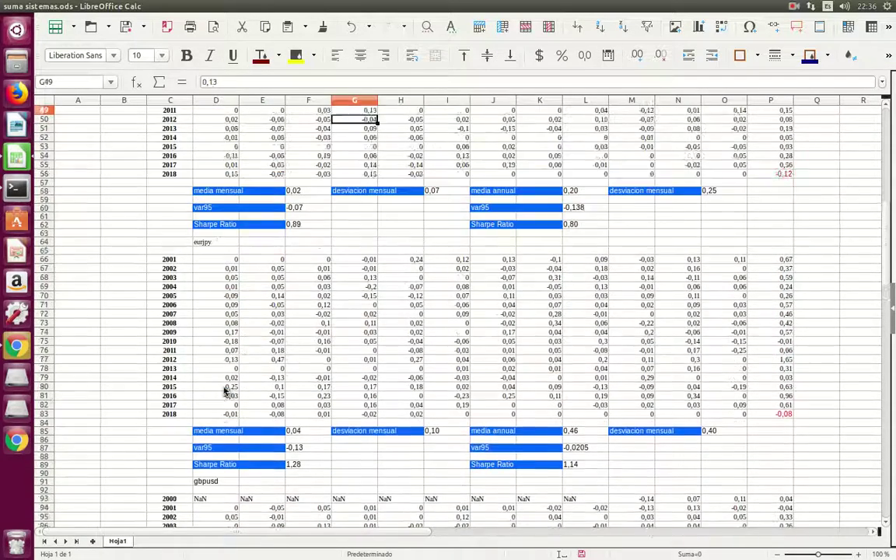
{"action": "key", "text": "Up"}
{"action": "key", "text": "Up"}
{"action": "key", "text": "Up"}
{"action": "key", "text": "Up"}
{"action": "key", "text": "Up"}
{"action": "key", "text": "Up"}
{"action": "key", "text": "Up"}
{"action": "key", "text": "Up"}
{"action": "key", "text": "Up"}
{"action": "key", "text": "Up"}
{"action": "key", "text": "Up"}
{"action": "key", "text": "Up"}
{"action": "key", "text": "Up"}
{"action": "key", "text": "Up"}
{"action": "key", "text": "Up"}
{"action": "key", "text": "Up"}
{"action": "key", "text": "Up"}
{"action": "key", "text": "Up"}
{"action": "key", "text": "Up"}
{"action": "key", "text": "Up"}
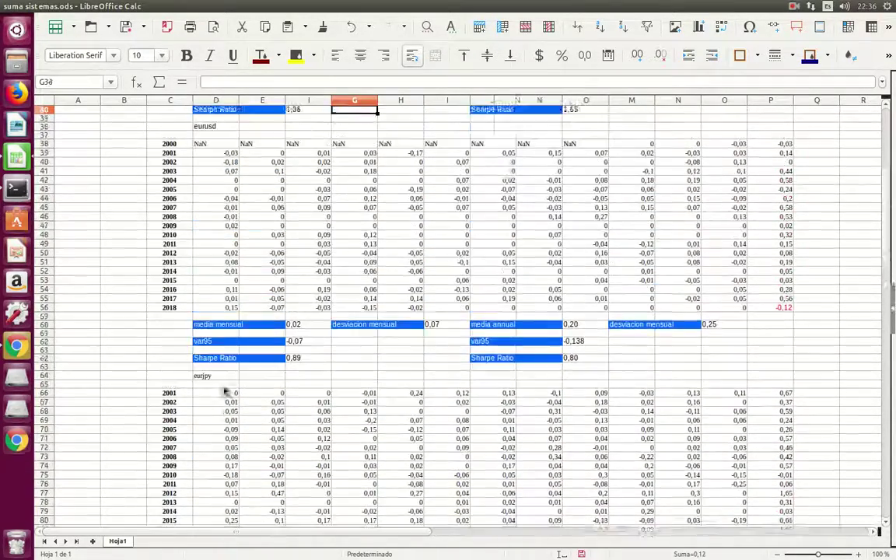
{"action": "key", "text": "Up"}
{"action": "key", "text": "Up"}
{"action": "key", "text": "Up"}
{"action": "key", "text": "Up"}
{"action": "key", "text": "Up"}
{"action": "key", "text": "Up"}
{"action": "key", "text": "Up"}
{"action": "key", "text": "Up"}
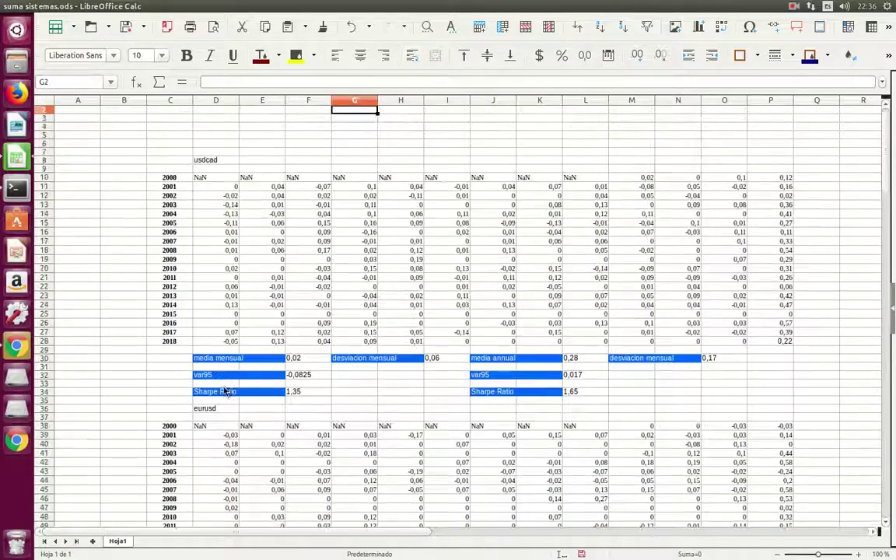
Go down the usdcad table and examine its 2018 row and the var95 and Sharpe Ratio beneath it.
{"action": "key", "text": "Down"}
{"action": "key", "text": "Down"}
{"action": "key", "text": "Down"}
{"action": "key", "text": "Down"}
{"action": "key", "text": "Down"}
{"action": "key", "text": "Down"}
{"action": "key", "text": "Down"}
{"action": "key", "text": "Down"}
{"action": "key", "text": "Down"}
{"action": "key", "text": "Down"}
{"action": "key", "text": "Down"}
{"action": "key", "text": "Down"}
{"action": "key", "text": "Down"}
{"action": "key", "text": "Down"}
{"action": "key", "text": "Down"}
{"action": "key", "text": "Down"}
{"action": "key", "text": "Down"}
{"action": "key", "text": "Down"}
{"action": "key", "text": "Down"}
{"action": "key", "text": "Down"}
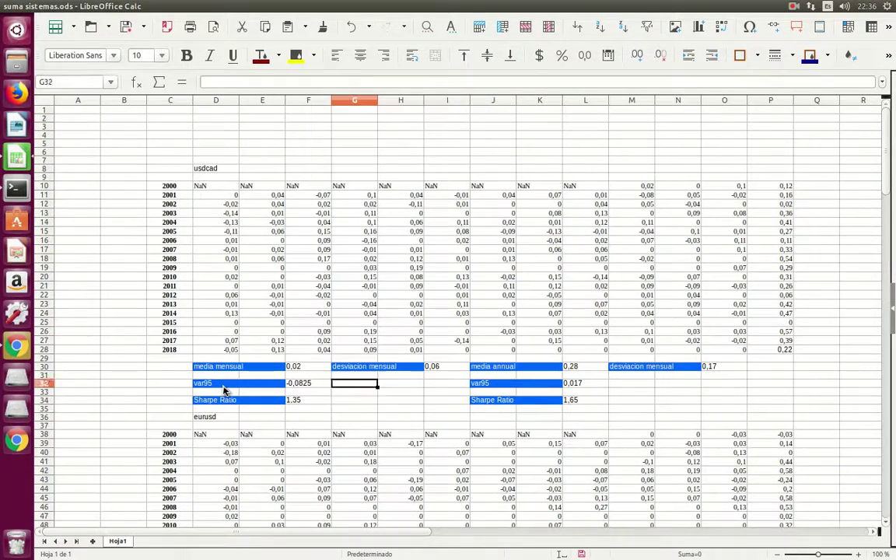
Review the monthly results in the eurusd table's 2018 row, from D56 across to O56.
{"action": "key", "text": "Up"}
{"action": "key", "text": "Up"}
{"action": "key", "text": "Up"}
{"action": "key", "text": "Up"}
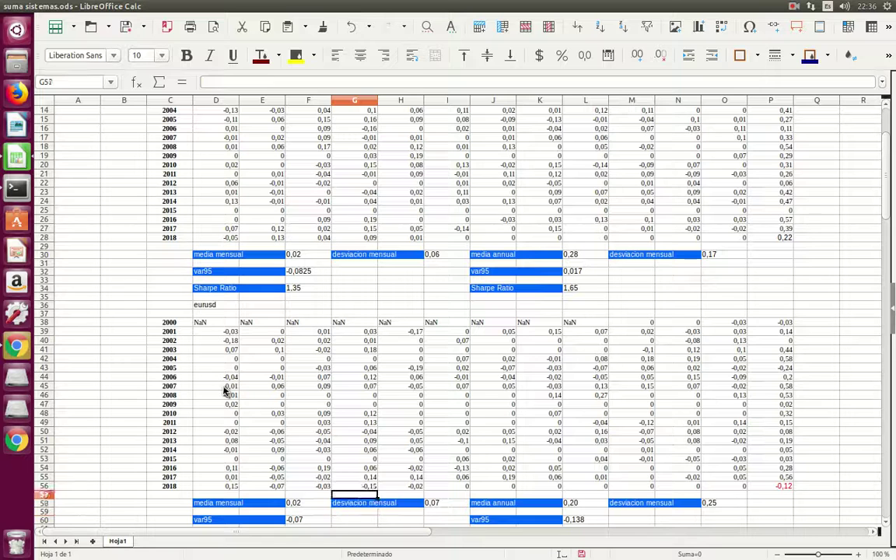
{"action": "key", "text": "Left"}
{"action": "key", "text": "Left"}
{"action": "key", "text": "Left"}
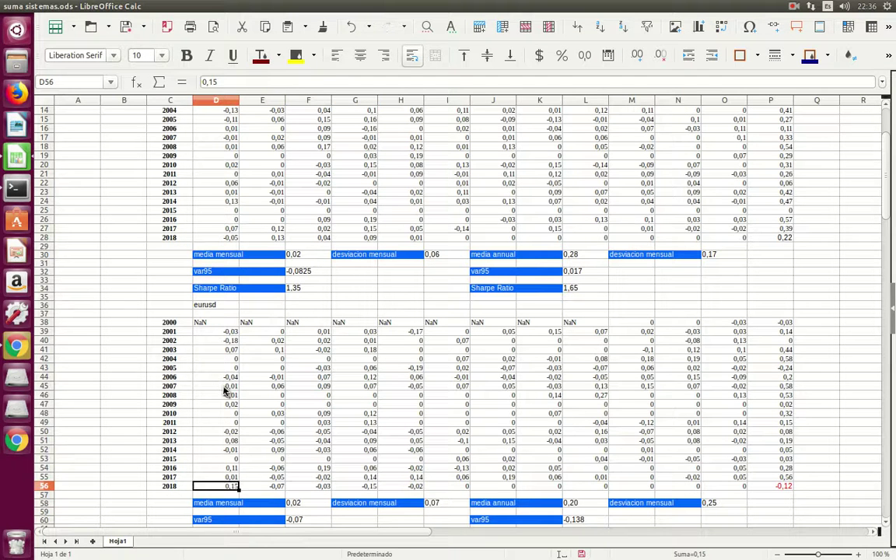
{"action": "key", "text": "Right"}
{"action": "key", "text": "Right"}
{"action": "key", "text": "Right"}
{"action": "key", "text": "Right"}
{"action": "key", "text": "Right"}
{"action": "key", "text": "Right"}
{"action": "key", "text": "Right"}
{"action": "key", "text": "Right"}
{"action": "key", "text": "Right"}
{"action": "key", "text": "Right"}
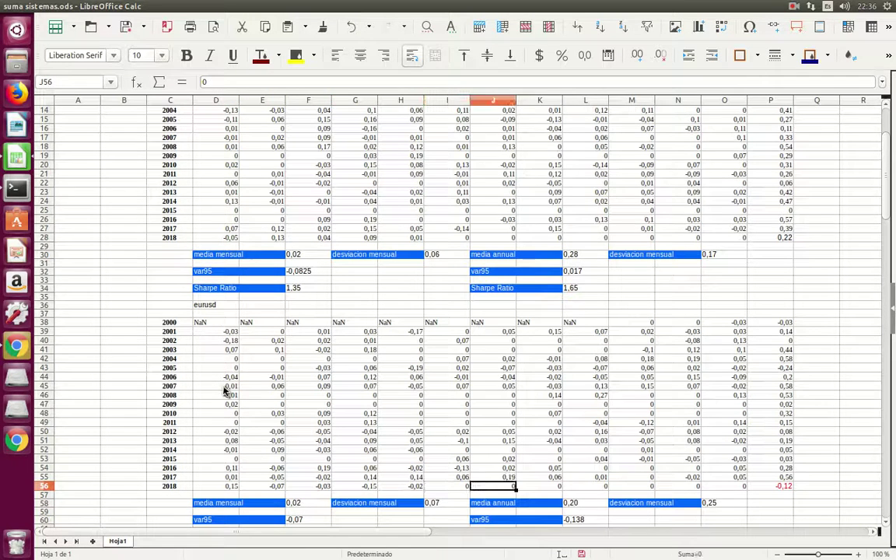
{"action": "key", "text": "Right"}
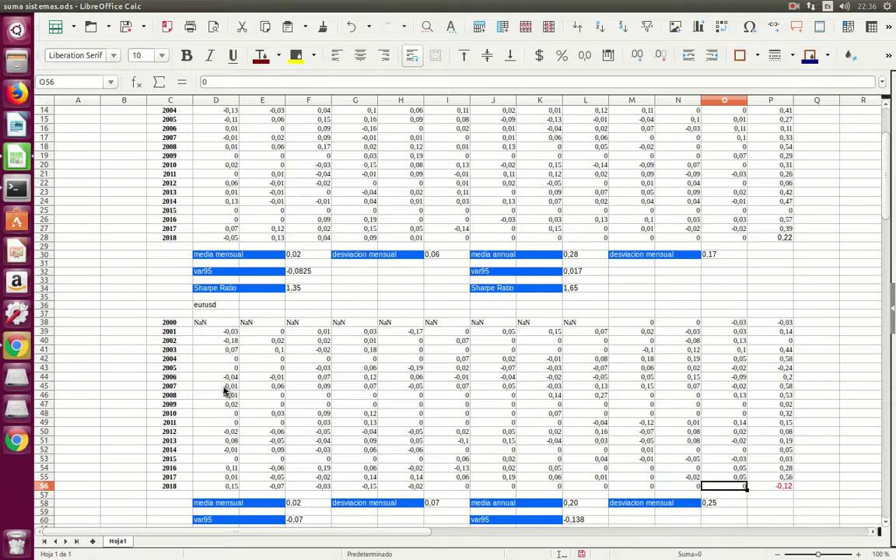
Go down from the eurusd table through the eurjpy and gbpusd tables to the combined table, examining the 2018 rows and statistics on the way.
{"action": "key", "text": "Down"}
{"action": "key", "text": "Down"}
{"action": "key", "text": "Down"}
{"action": "key", "text": "Down"}
{"action": "key", "text": "Down"}
{"action": "key", "text": "Down"}
{"action": "key", "text": "Down"}
{"action": "key", "text": "Down"}
{"action": "key", "text": "Down"}
{"action": "key", "text": "Down"}
{"action": "key", "text": "Down"}
{"action": "key", "text": "Down"}
{"action": "key", "text": "Down"}
{"action": "key", "text": "Down"}
{"action": "key", "text": "Down"}
{"action": "key", "text": "Down"}
{"action": "key", "text": "Down"}
{"action": "key", "text": "Down"}
{"action": "key", "text": "Down"}
{"action": "key", "text": "Down"}
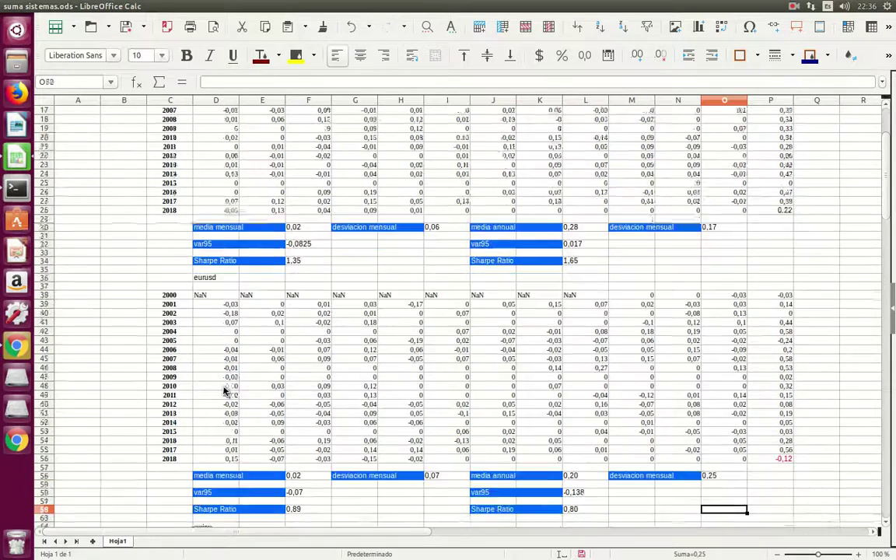
{"action": "key", "text": "Down"}
{"action": "key", "text": "Down"}
{"action": "key", "text": "Down"}
{"action": "key", "text": "Down"}
{"action": "key", "text": "Down"}
{"action": "key", "text": "Down"}
{"action": "key", "text": "Down"}
{"action": "key", "text": "Down"}
{"action": "key", "text": "Down"}
{"action": "key", "text": "Down"}
{"action": "key", "text": "Down"}
{"action": "key", "text": "Down"}
{"action": "key", "text": "Down"}
{"action": "key", "text": "Down"}
{"action": "key", "text": "Down"}
{"action": "key", "text": "Down"}
{"action": "key", "text": "Down"}
{"action": "key", "text": "Down"}
{"action": "key", "text": "Down"}
{"action": "key", "text": "Down"}
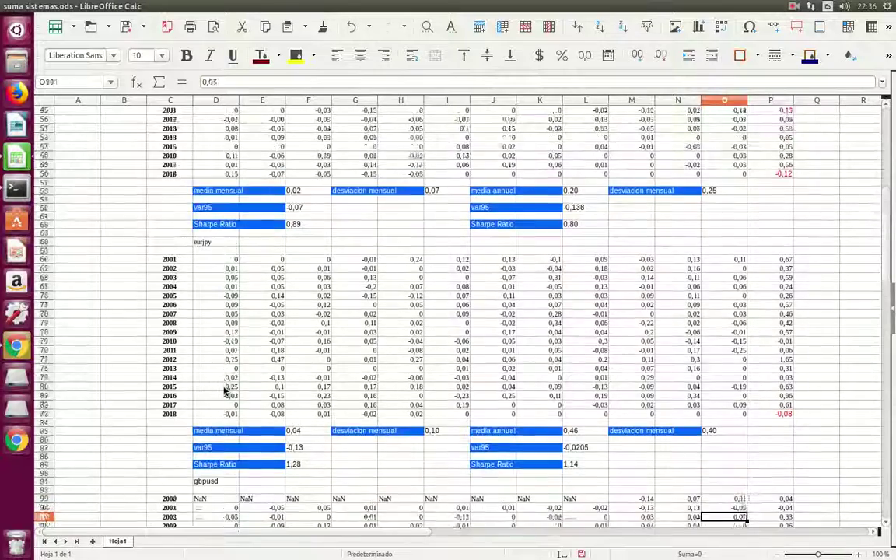
{"action": "key", "text": "Down"}
{"action": "key", "text": "Down"}
{"action": "key", "text": "Down"}
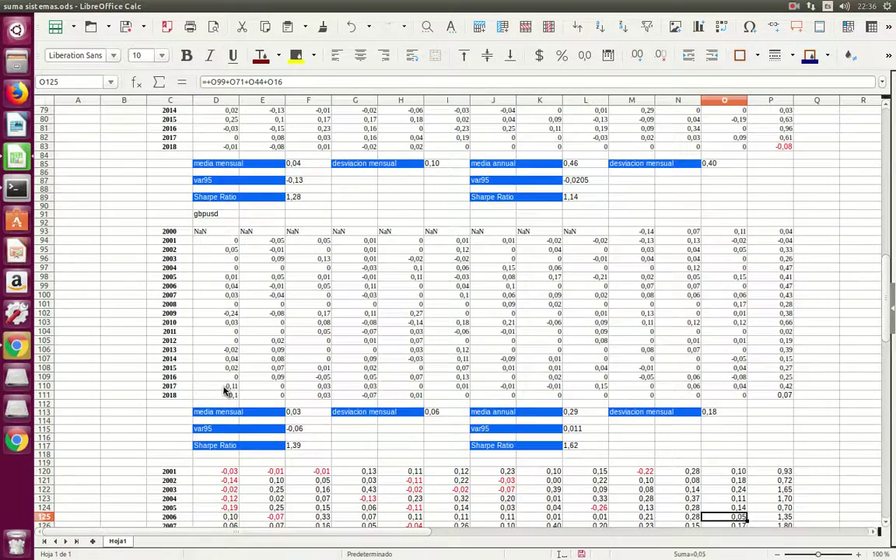